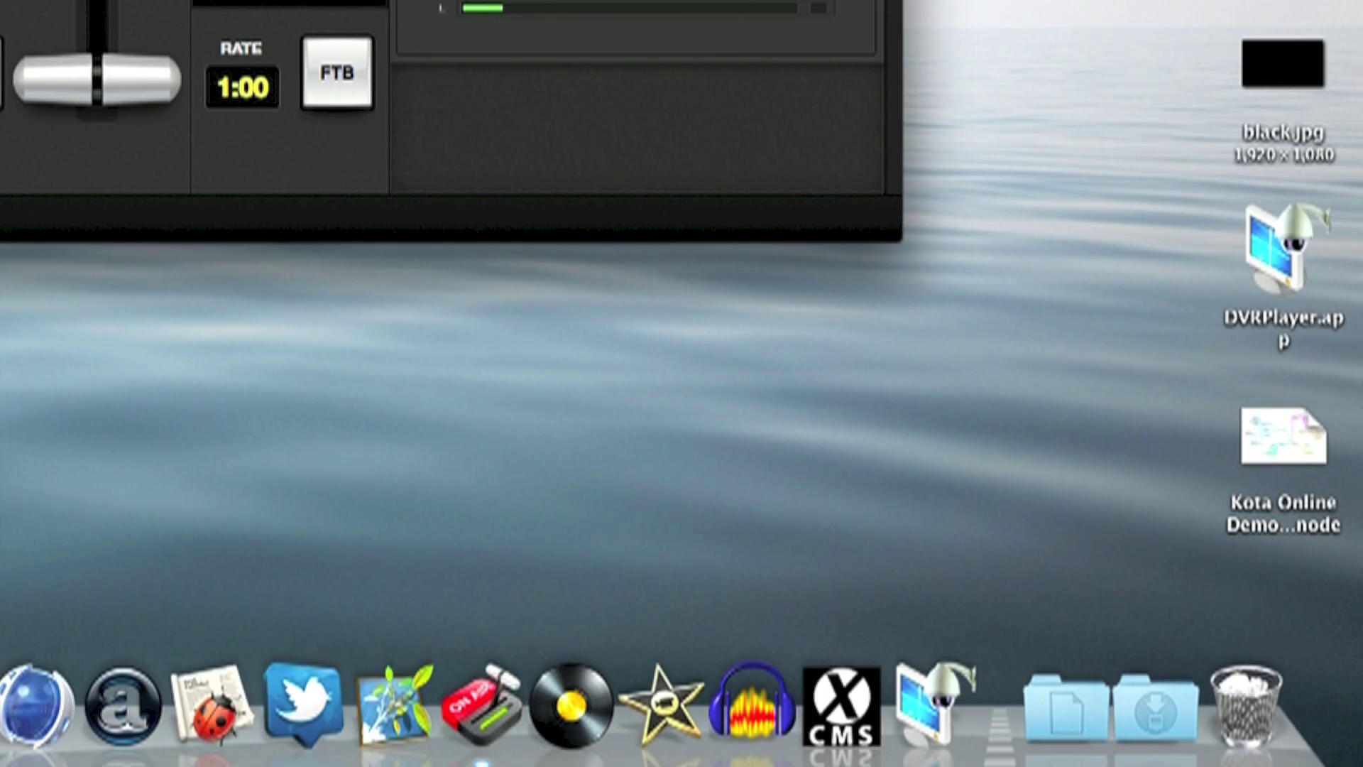
- Launch XCMS, expand the Device List and open the Setting Manage menu
{"action": "left_click", "coordinate": [840, 682]}
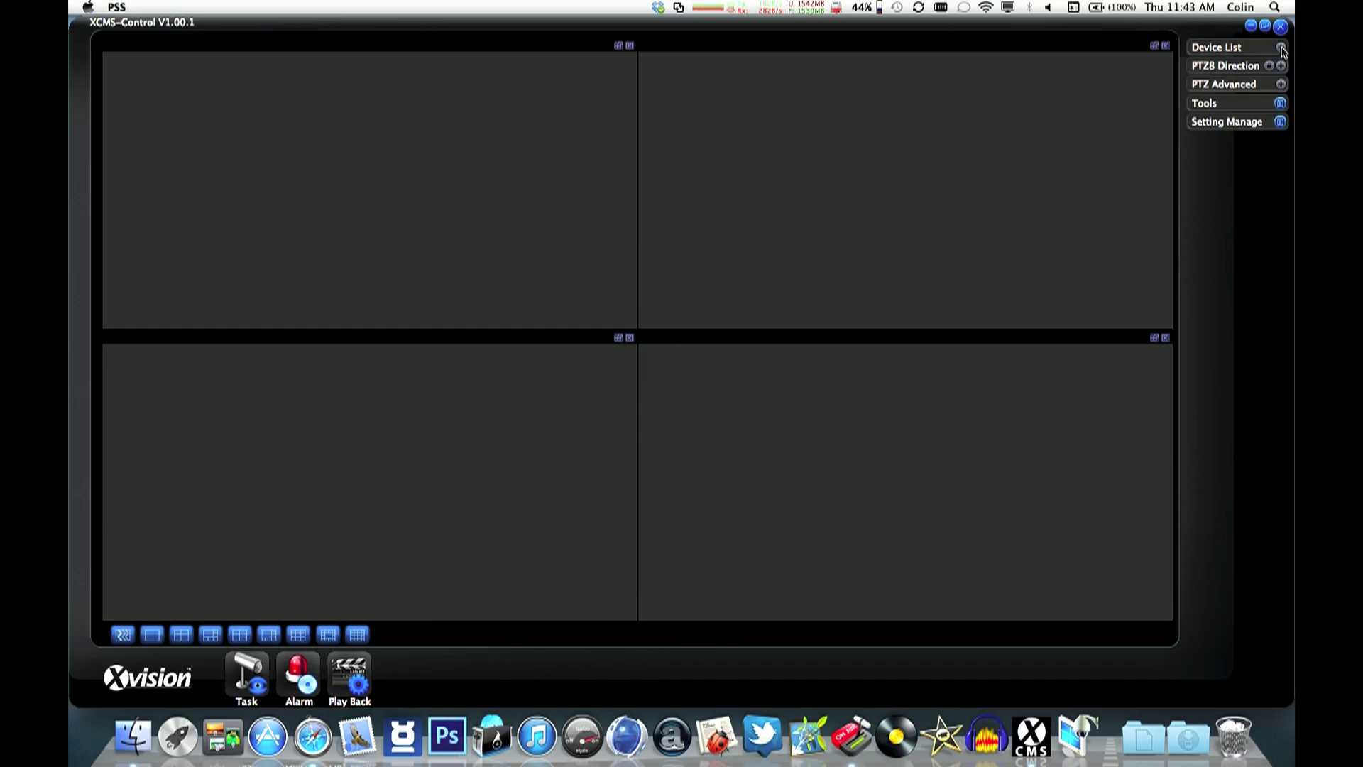
{"action": "left_click", "coordinate": [1281, 48]}
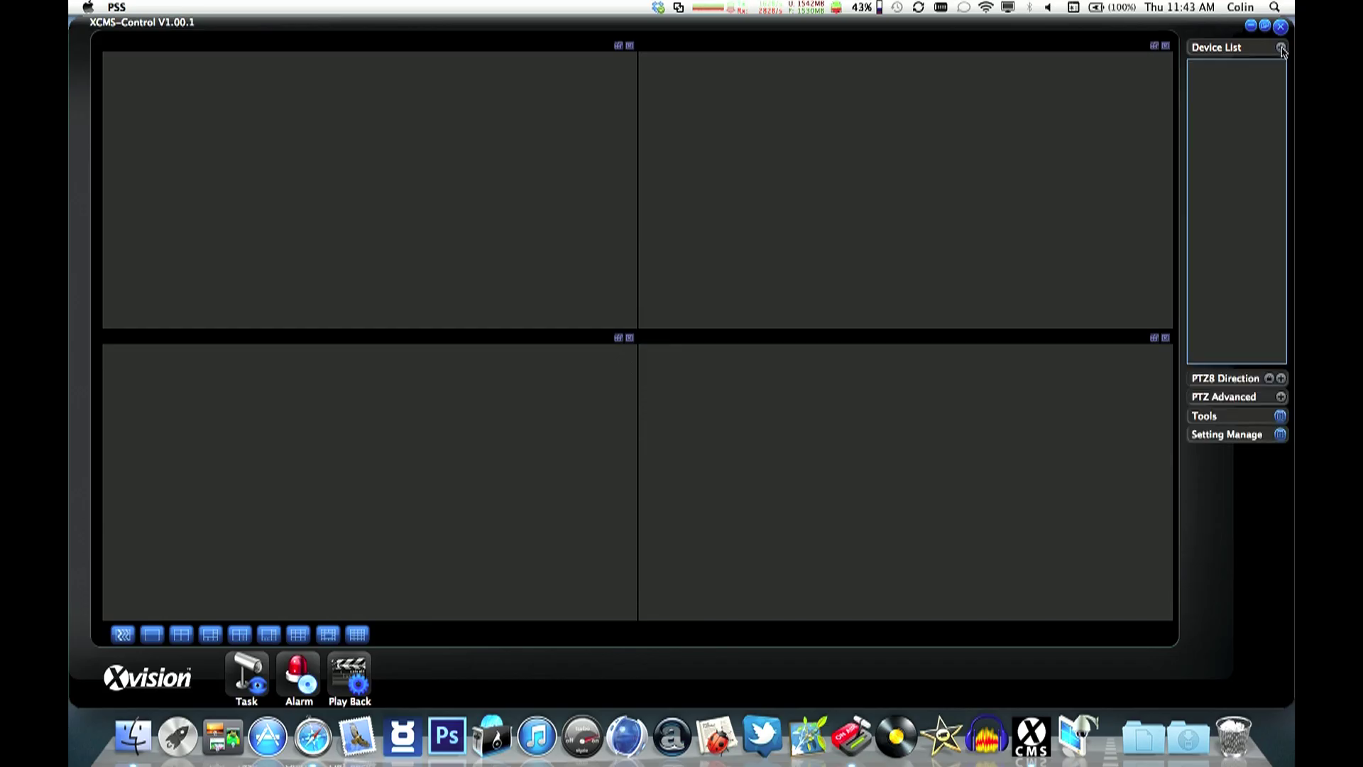
{"action": "right_click", "coordinate": [1251, 108]}
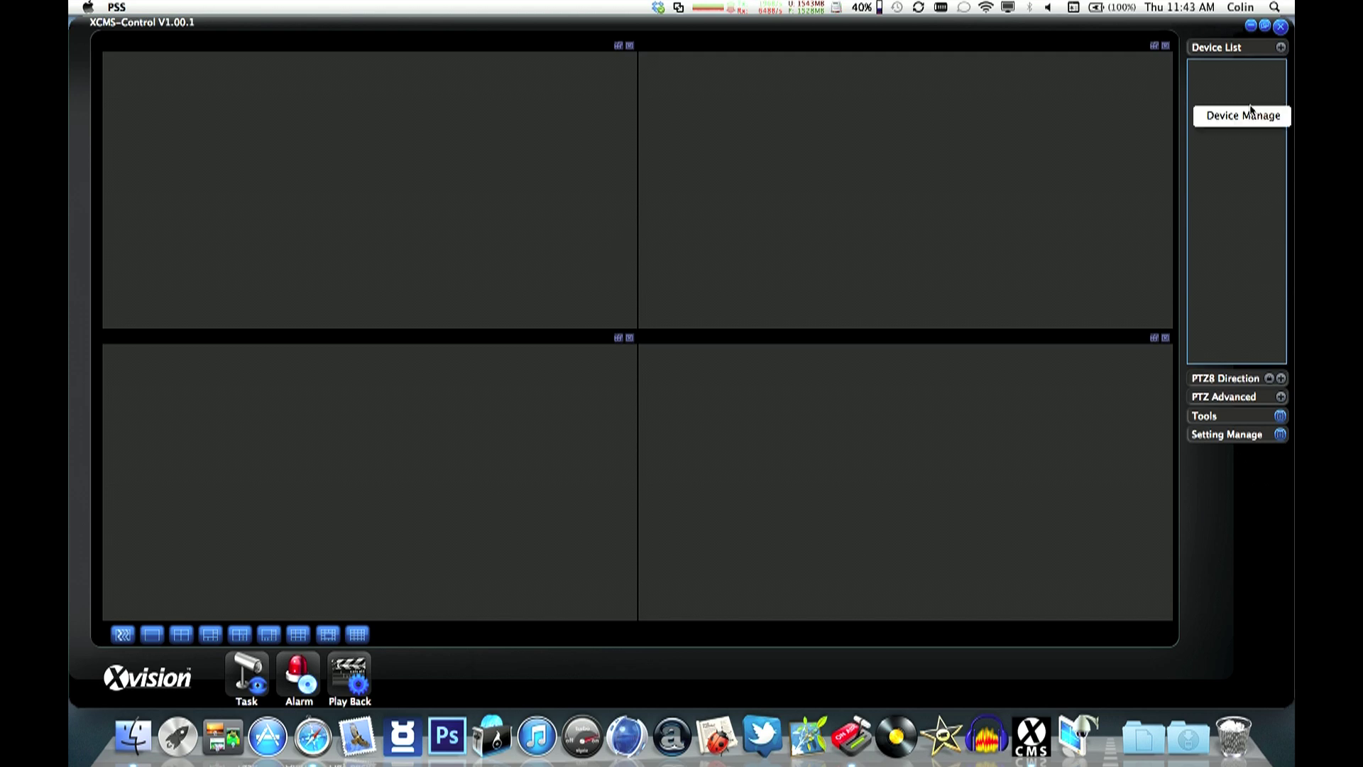
{"action": "left_click", "coordinate": [1280, 436]}
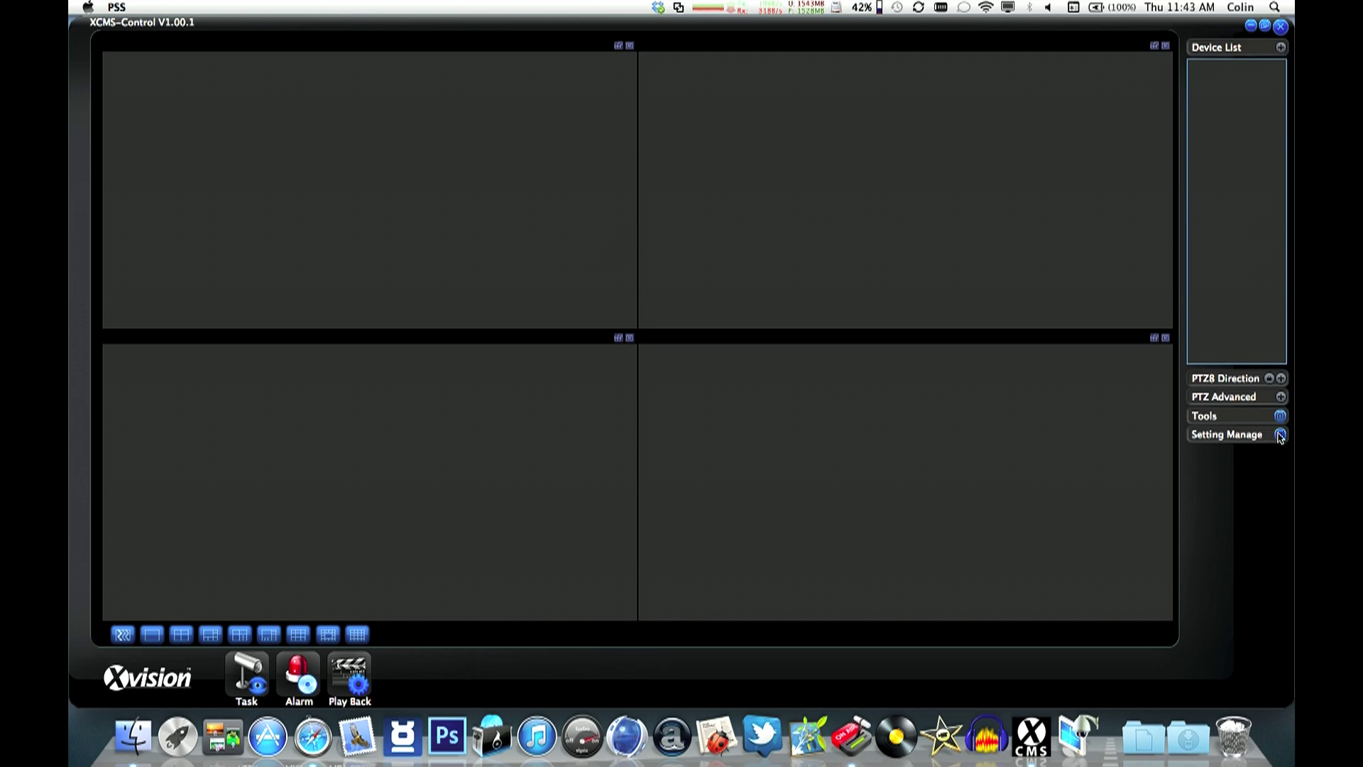
{"action": "left_click", "coordinate": [1281, 436]}
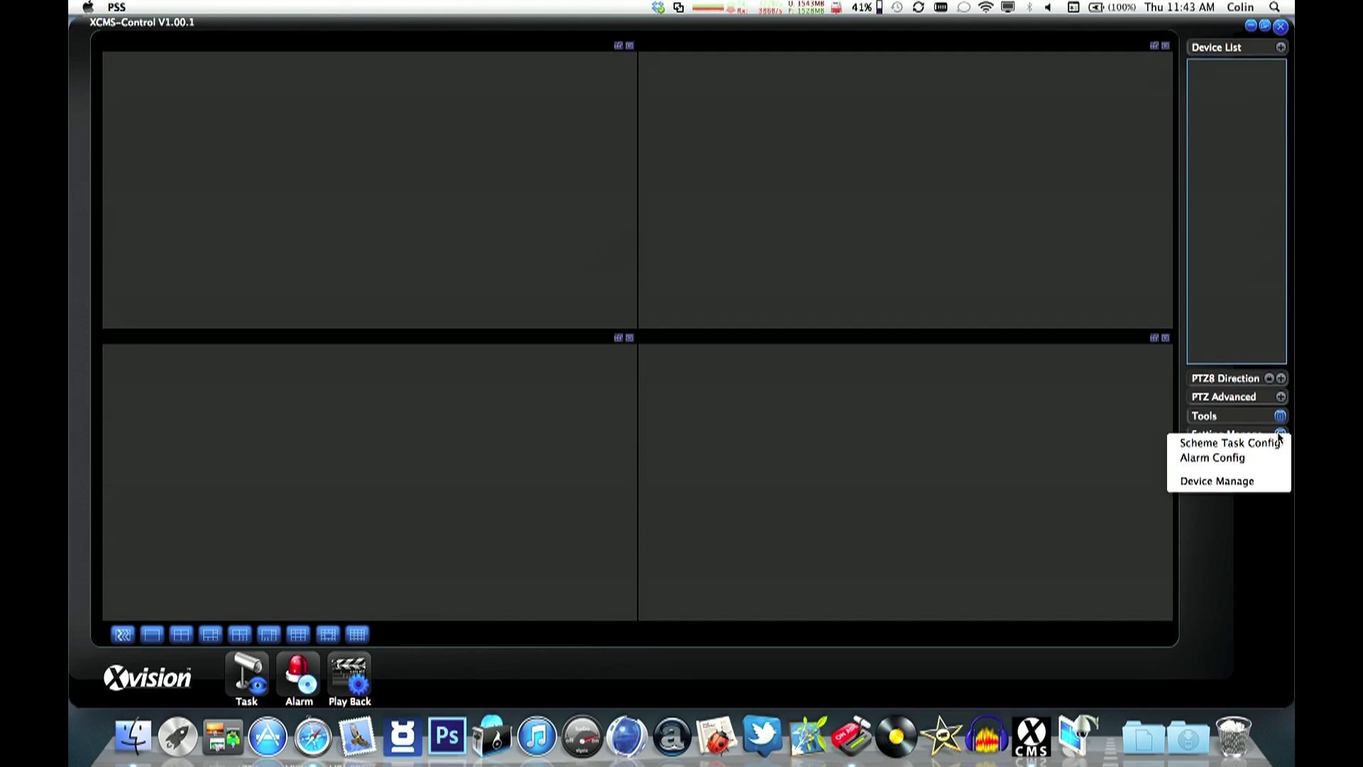
- In Device Manage, add a camera titled '1080 Dome', description 'XP1080D', IP 10.0.0.95
{"action": "left_click", "coordinate": [1219, 483]}
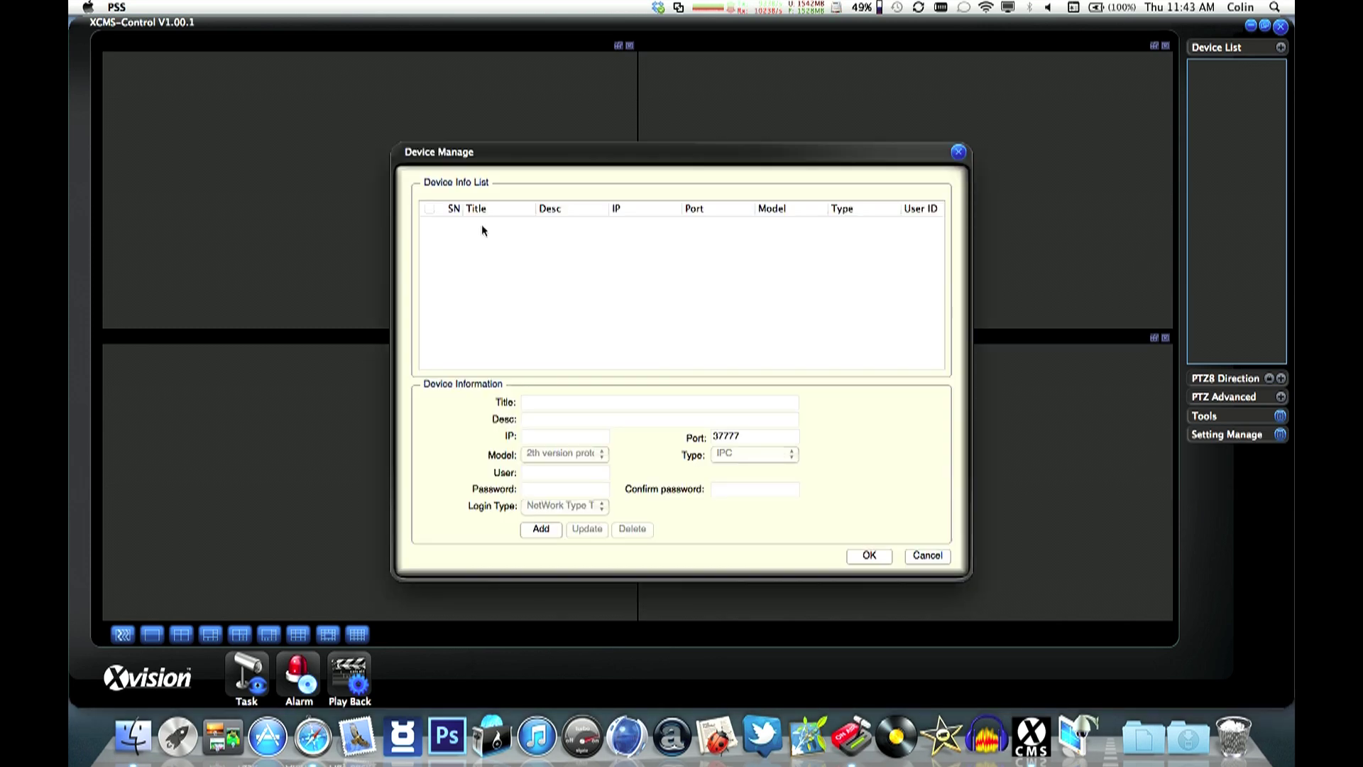
{"action": "left_click", "coordinate": [542, 529]}
{"action": "type", "text": "1"}
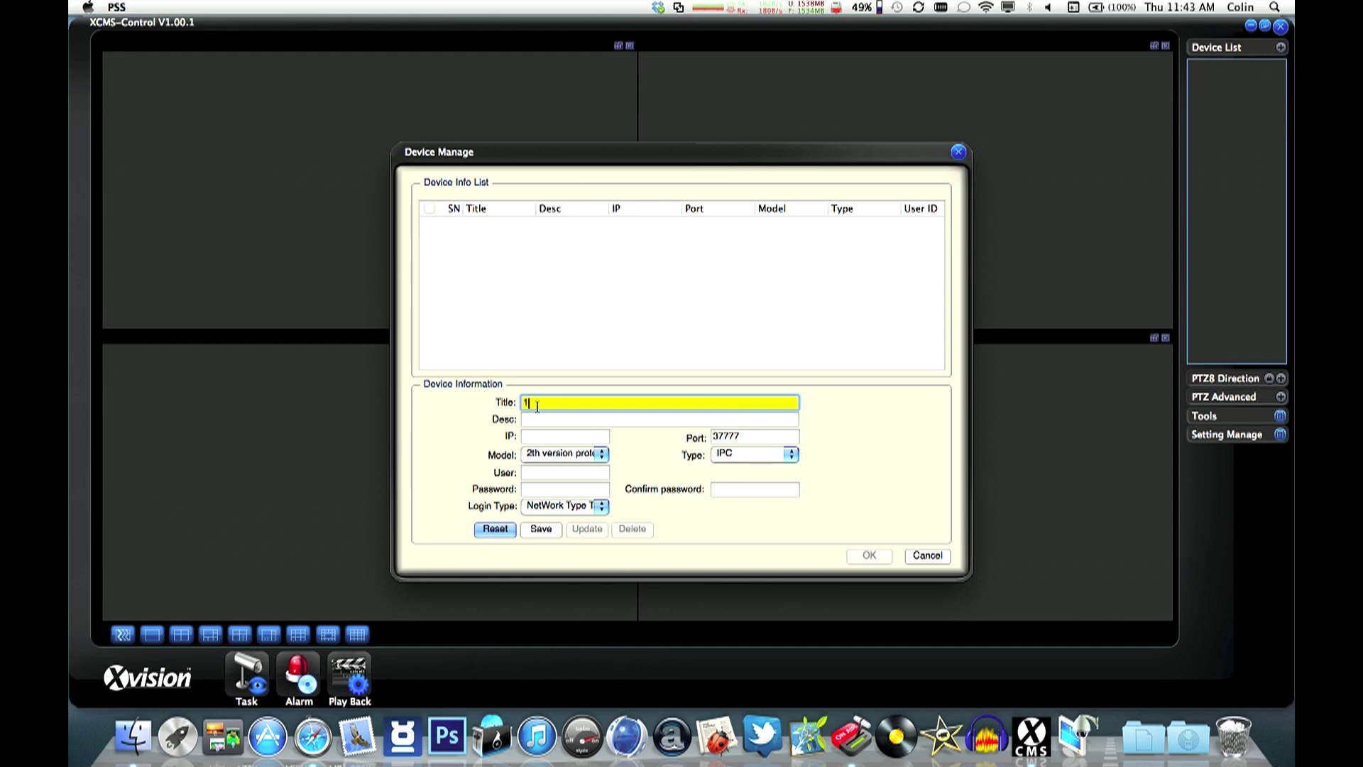
{"action": "type", "text": "080 Dome"}
{"action": "key", "text": "Tab"}
{"action": "type", "text": "X"}
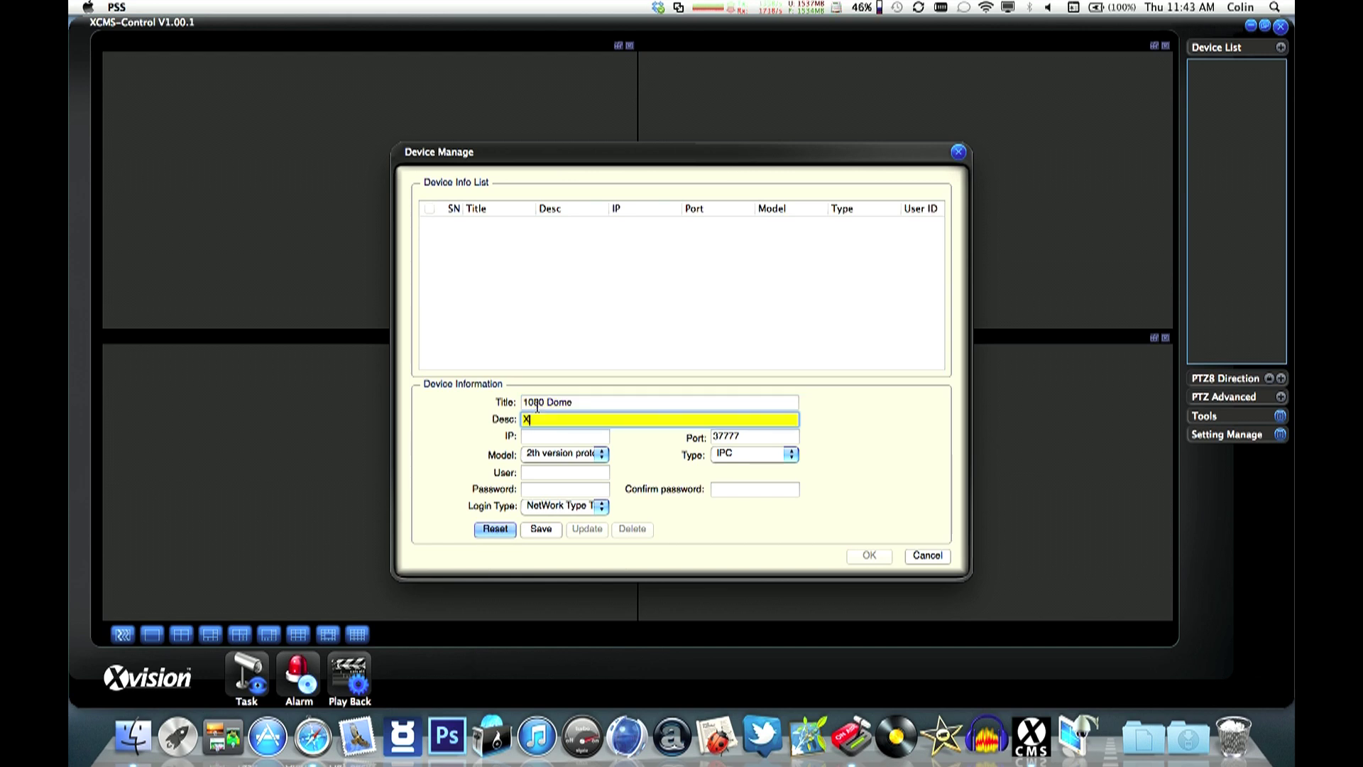
{"action": "type", "text": "P1080D"}
{"action": "left_click", "coordinate": [545, 435]}
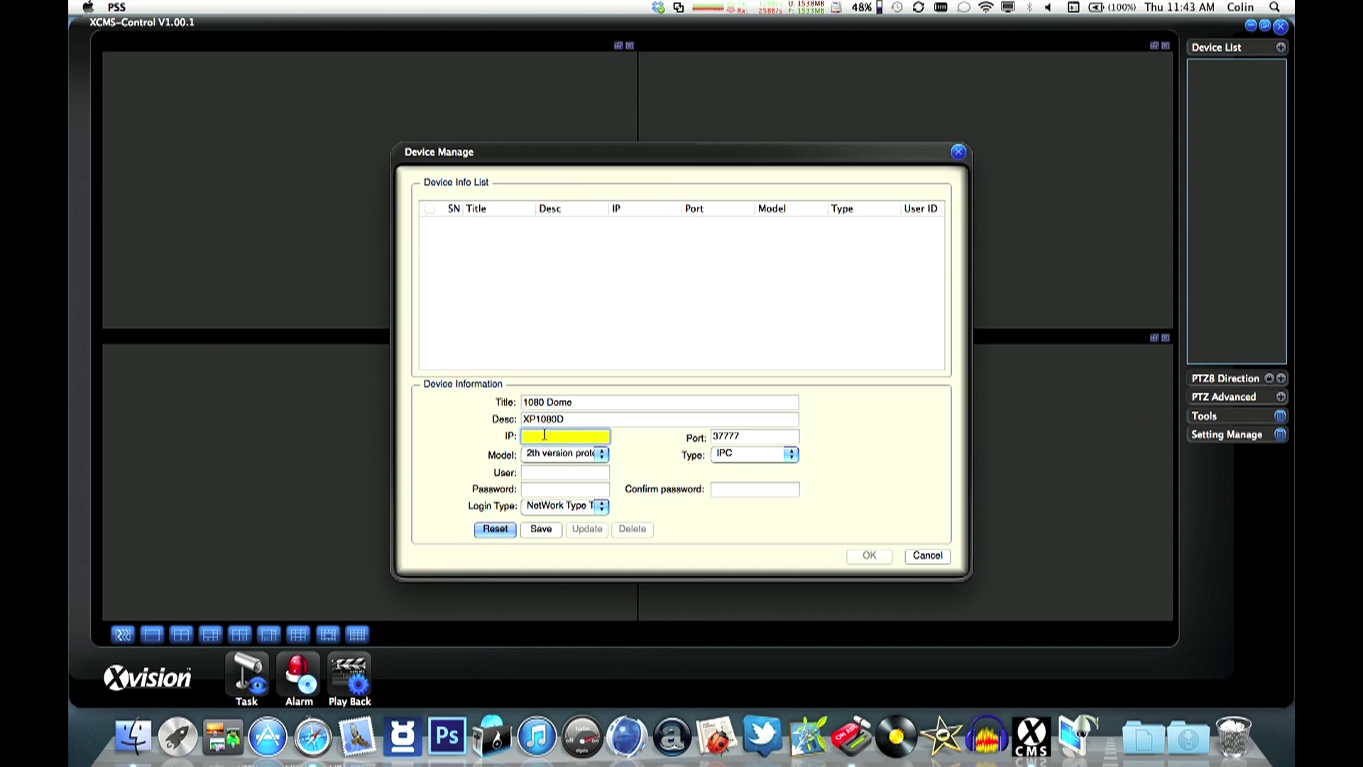
{"action": "type", "text": "10.0.0.95"}
- Set port 3777, enter the login username and password, and save the 1080 Dome camera
{"action": "left_click", "coordinate": [742, 429]}
{"action": "key", "text": "BackSpace"}
{"action": "left_click", "coordinate": [532, 472]}
{"action": "type", "text": "ad"}
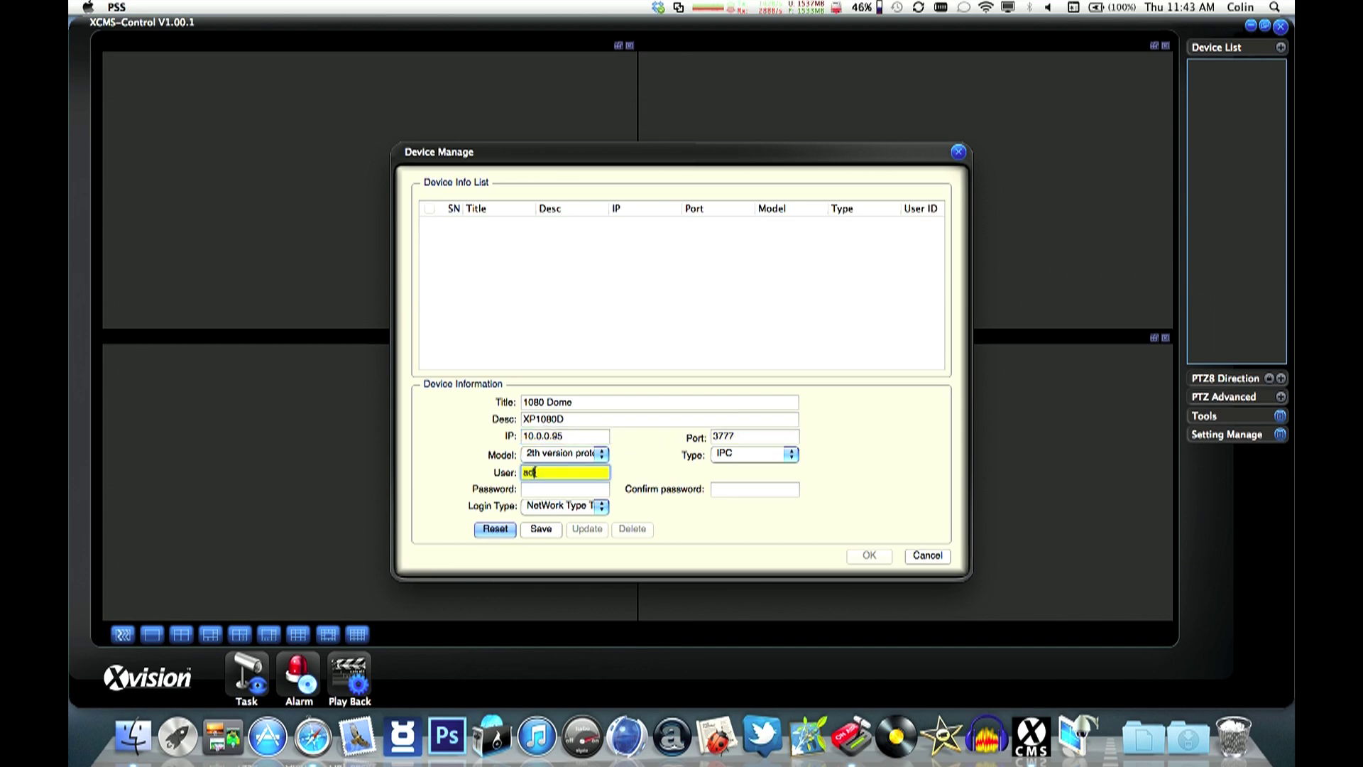
{"action": "type", "text": "min"}
{"action": "key", "text": "Tab"}
{"action": "type", "text": "admi"}
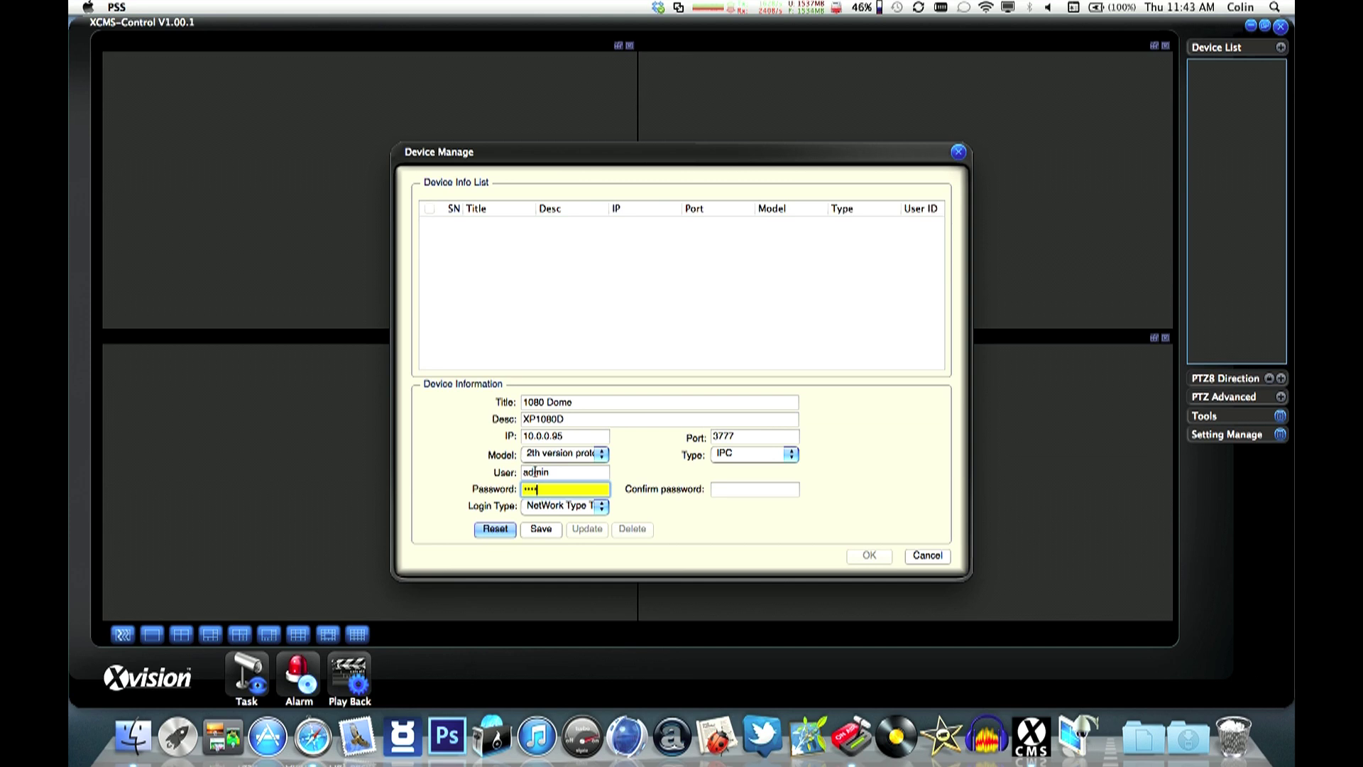
{"action": "type", "text": "n"}
{"action": "key", "text": "Tab"}
{"action": "type", "text": "admi"}
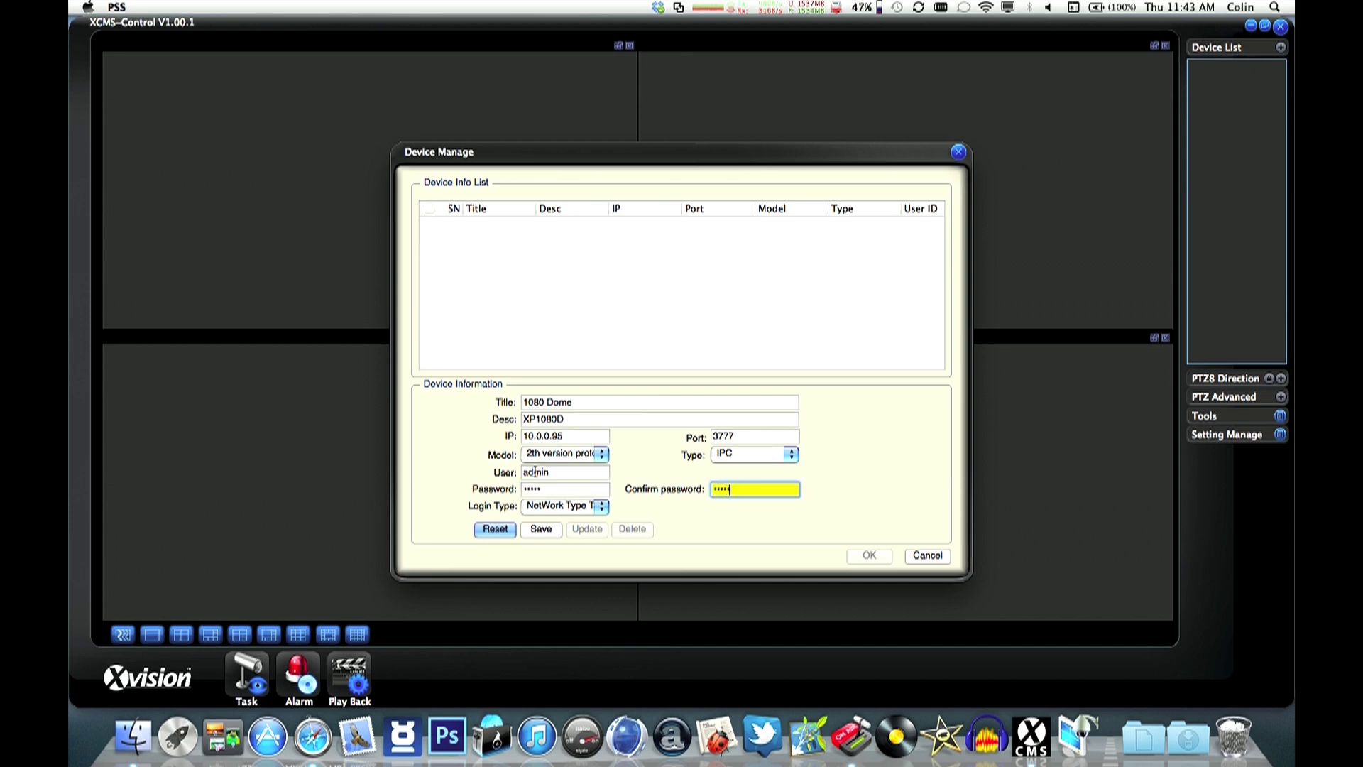
{"action": "type", "text": "n"}
{"action": "left_click", "coordinate": [541, 531]}
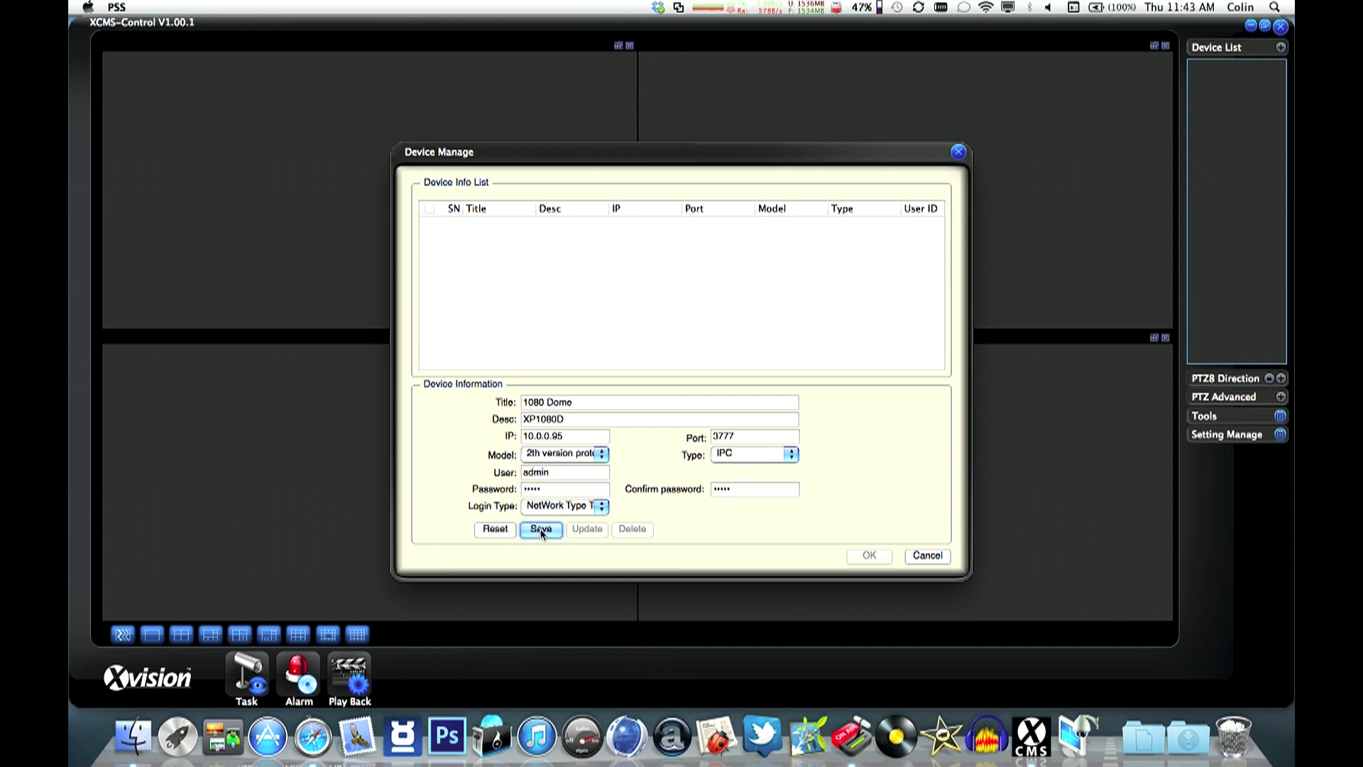
{"action": "left_click", "coordinate": [764, 393]}
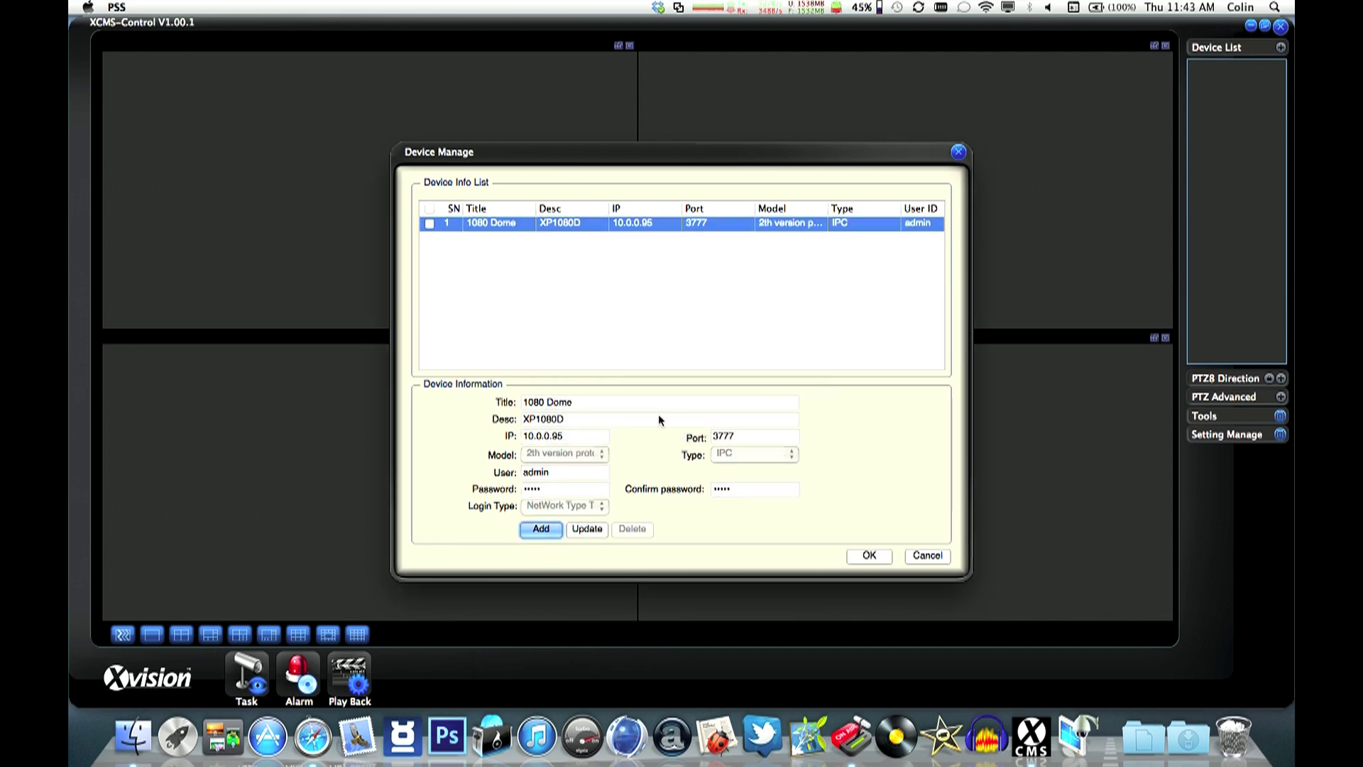
- Add a second camera titled '720 Bullet' with IP address 10.0.0.101
{"action": "left_click", "coordinate": [541, 529]}
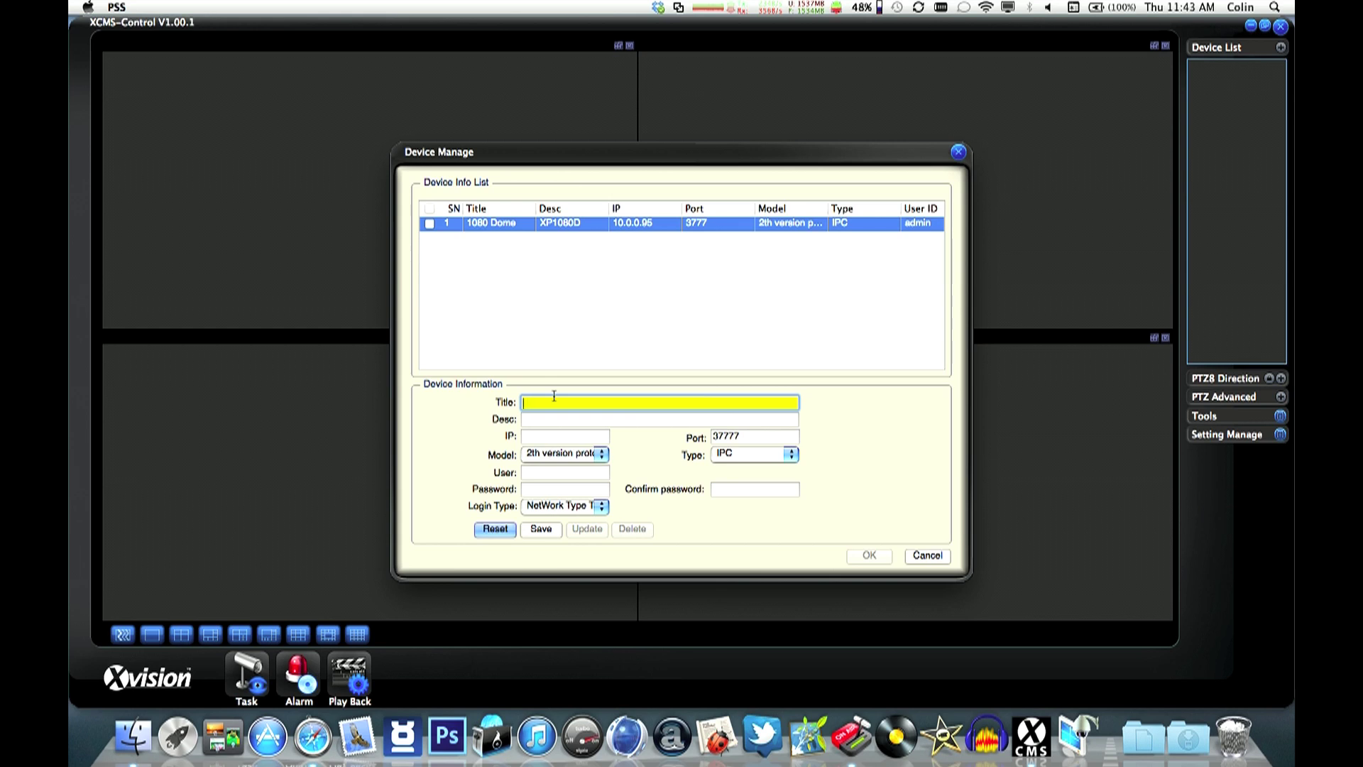
{"action": "type", "text": "720 Bullet"}
{"action": "key", "text": "Tab"}
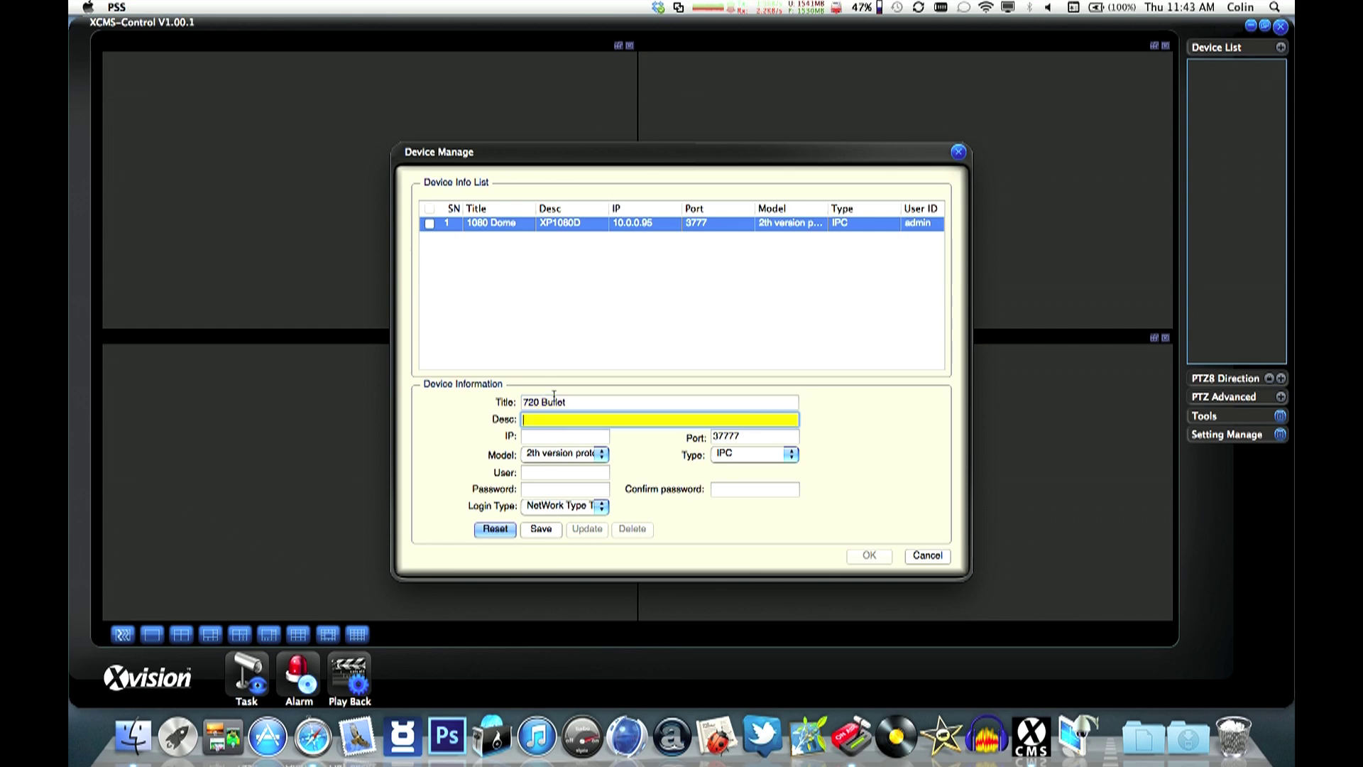
{"action": "type", "text": "720 Bullet"}
{"action": "left_click", "coordinate": [552, 437]}
{"action": "type", "text": "10"}
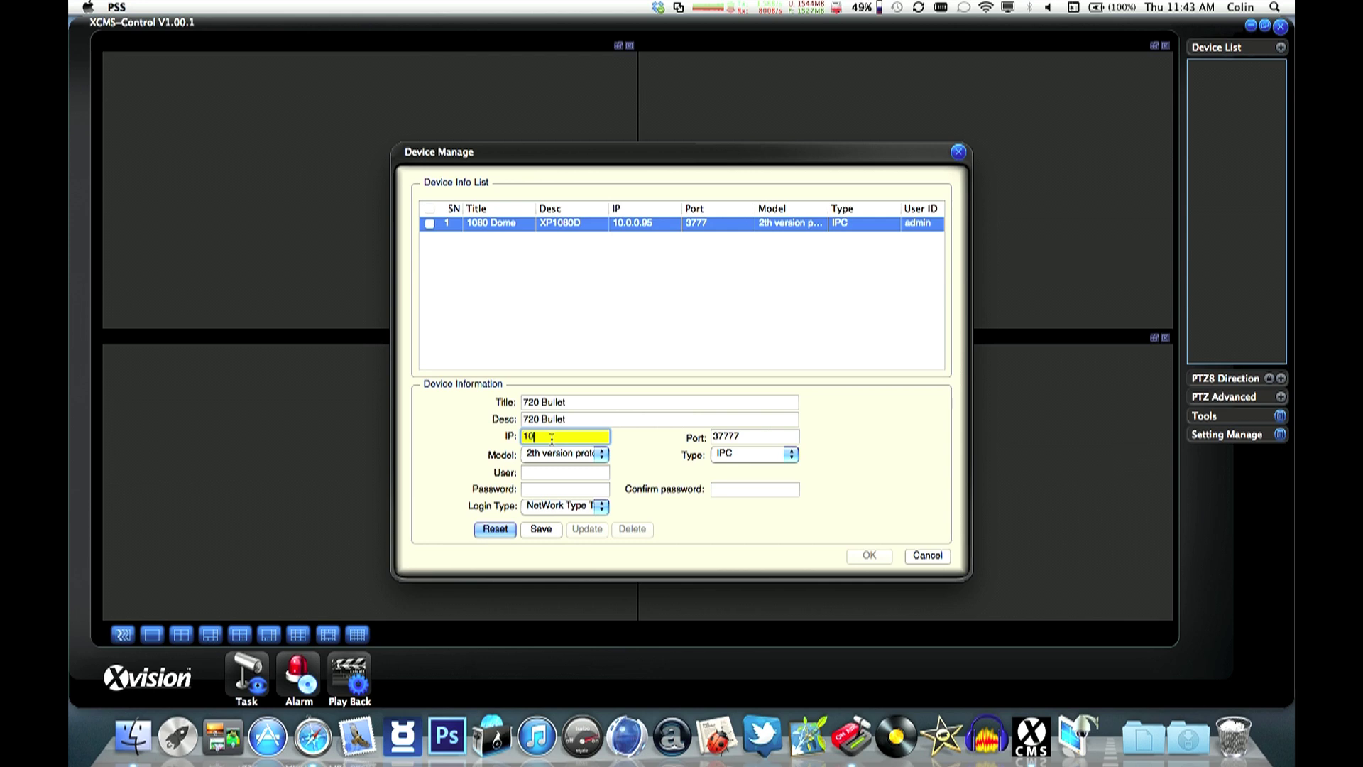
{"action": "type", "text": ".0.0.101"}
- Set port 57777, enter the login username and password, and save the 720 Bullet camera
{"action": "left_click", "coordinate": [715, 437]}
{"action": "key", "text": "BackSpace"}
{"action": "type", "text": "5"}
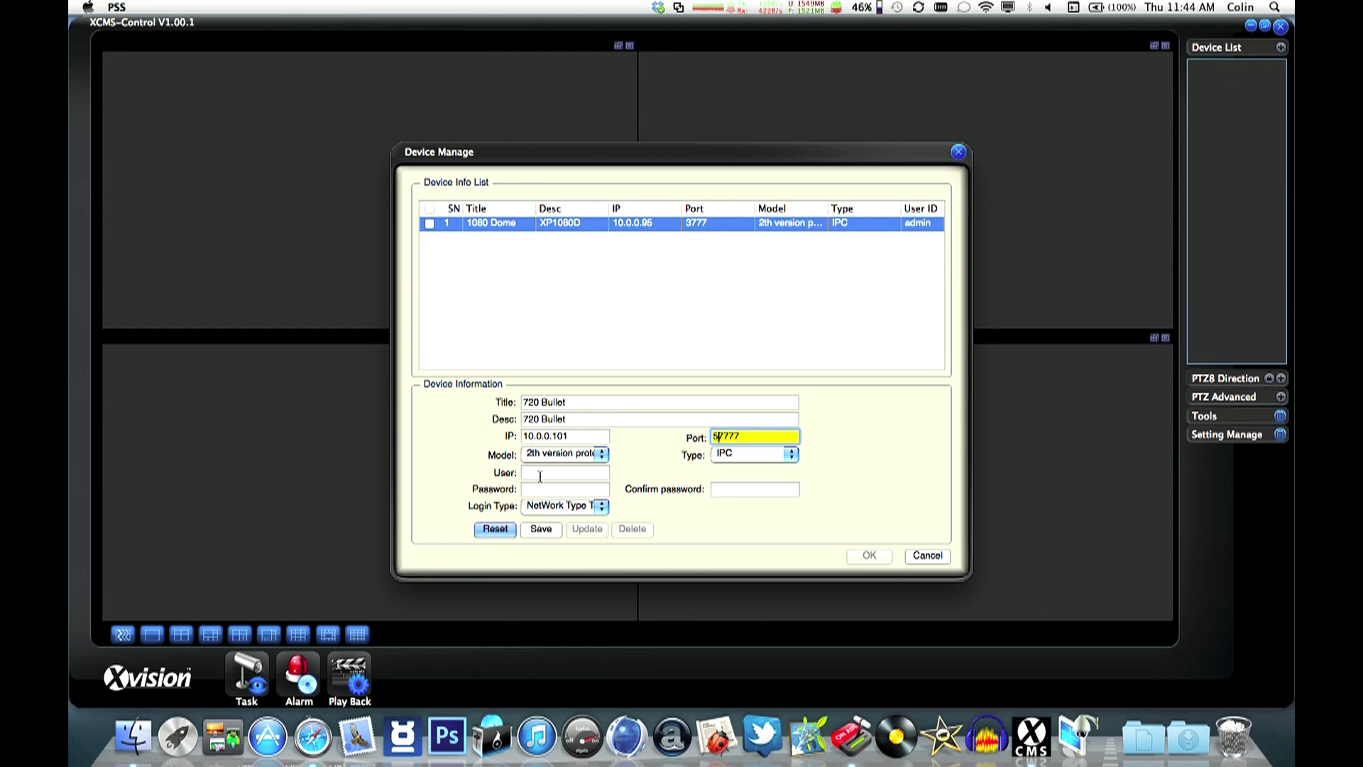
{"action": "left_click", "coordinate": [541, 473]}
{"action": "type", "text": "admin"}
{"action": "key", "text": "Tab"}
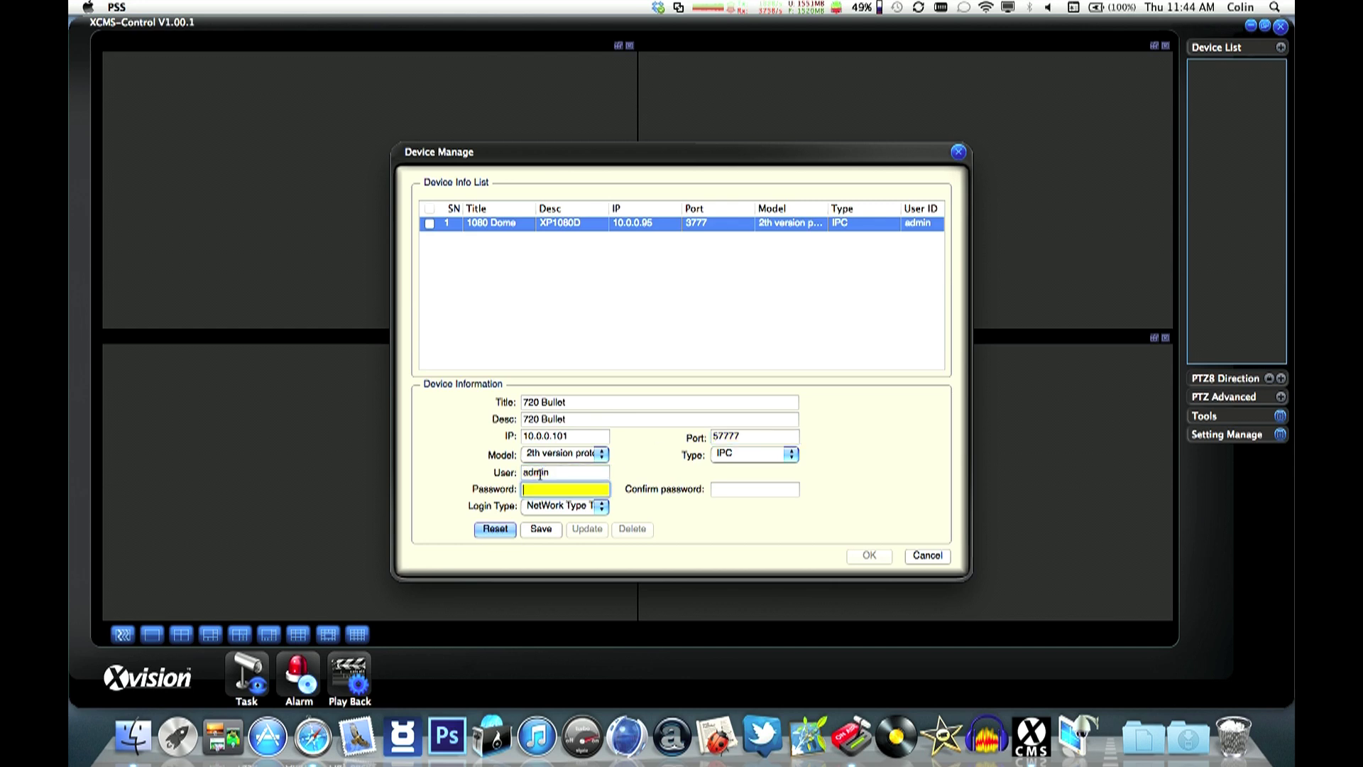
{"action": "type", "text": "admin"}
{"action": "left_click", "coordinate": [714, 489]}
{"action": "type", "text": "admi"}
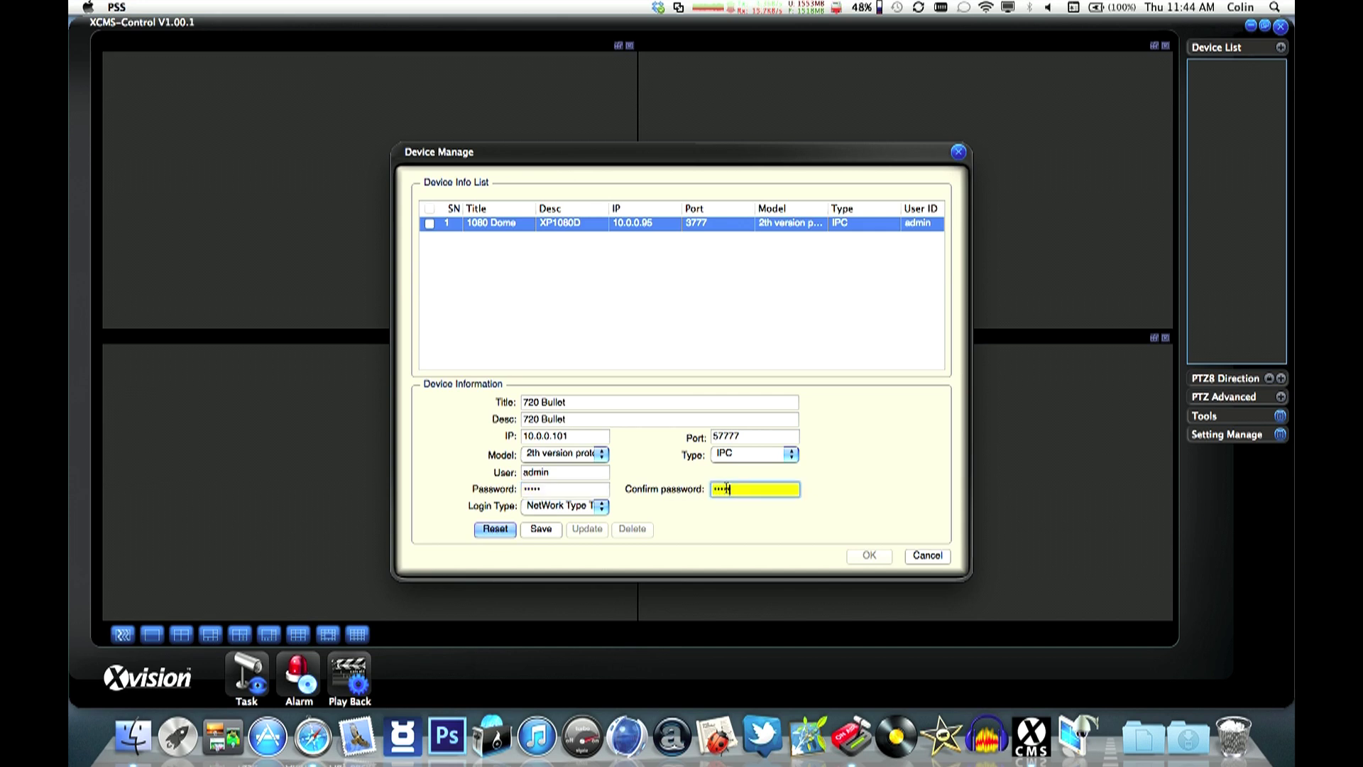
{"action": "left_click", "coordinate": [529, 530]}
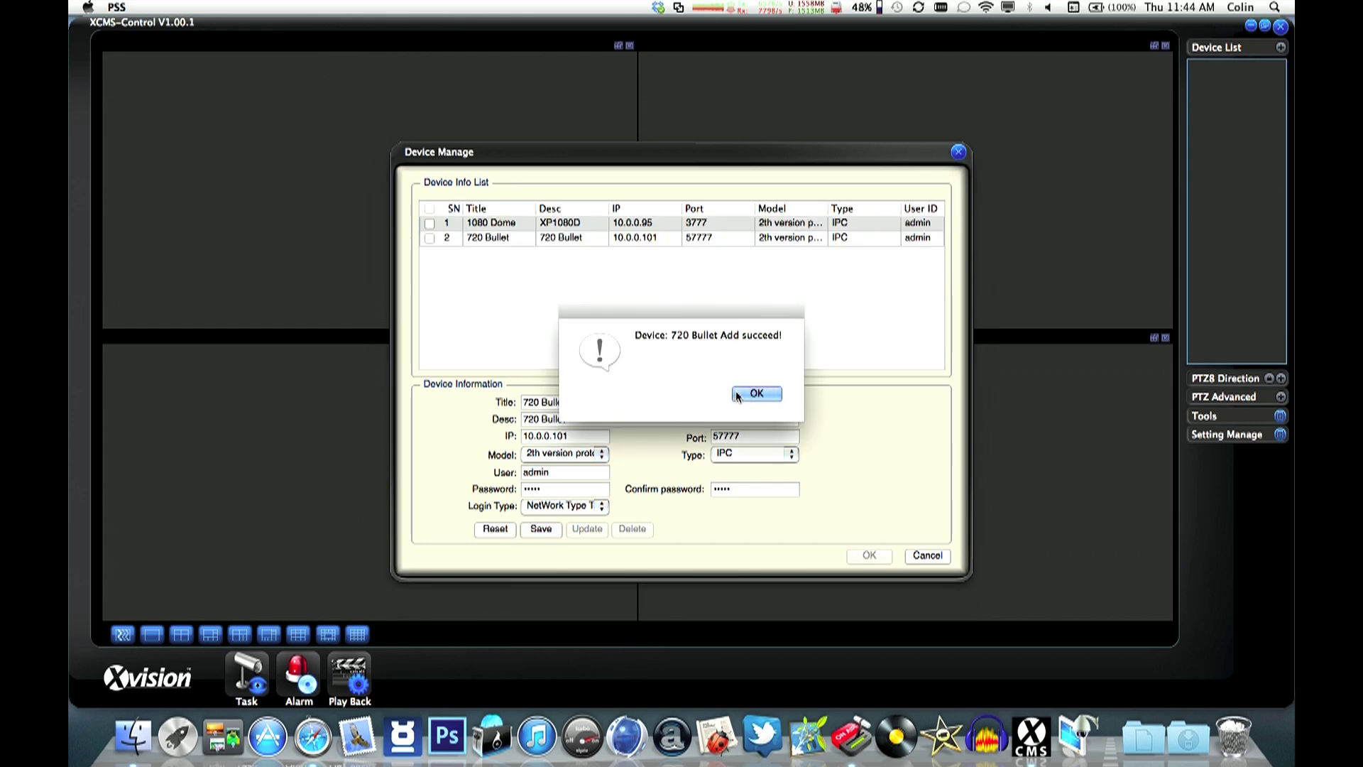
{"action": "key", "text": "Return"}
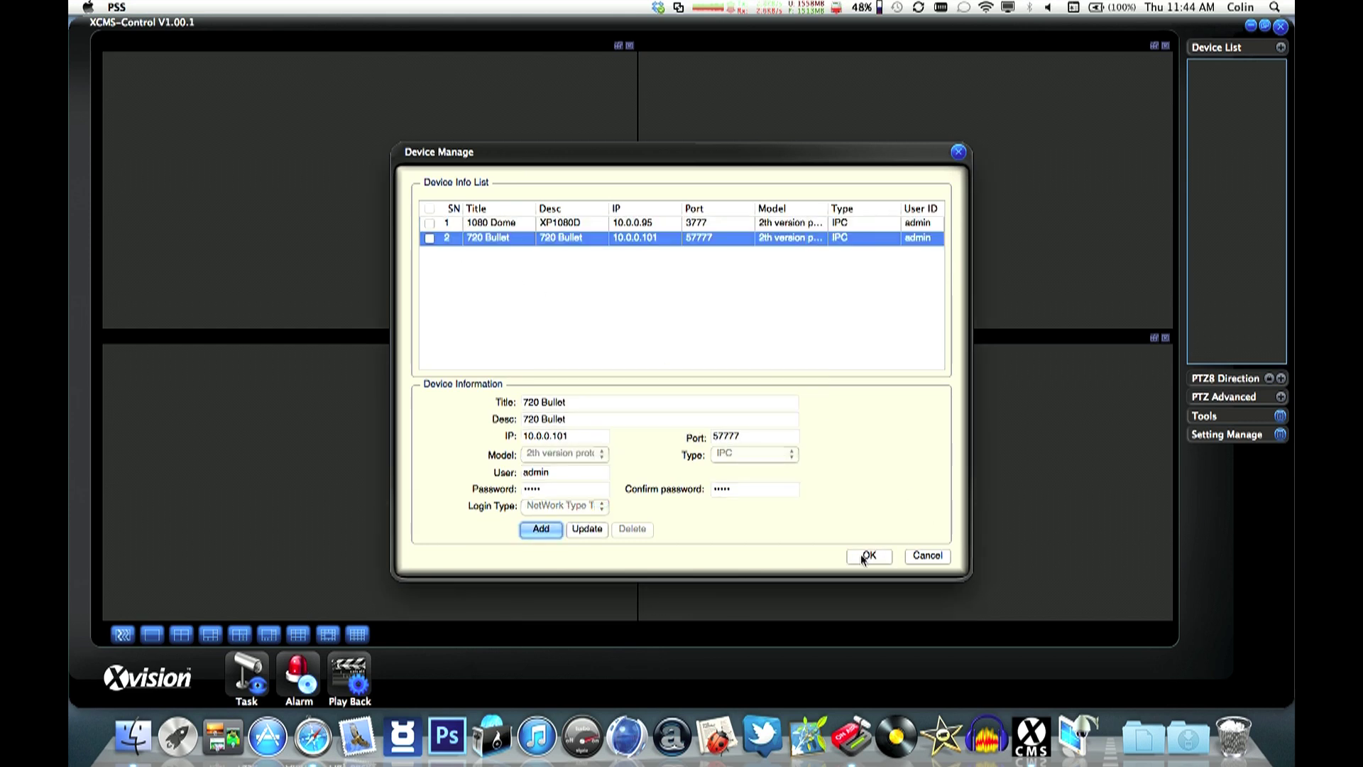
- Close Device Manage, expand the IPC group and log in to 1080 Dome
{"action": "left_click", "coordinate": [863, 555]}
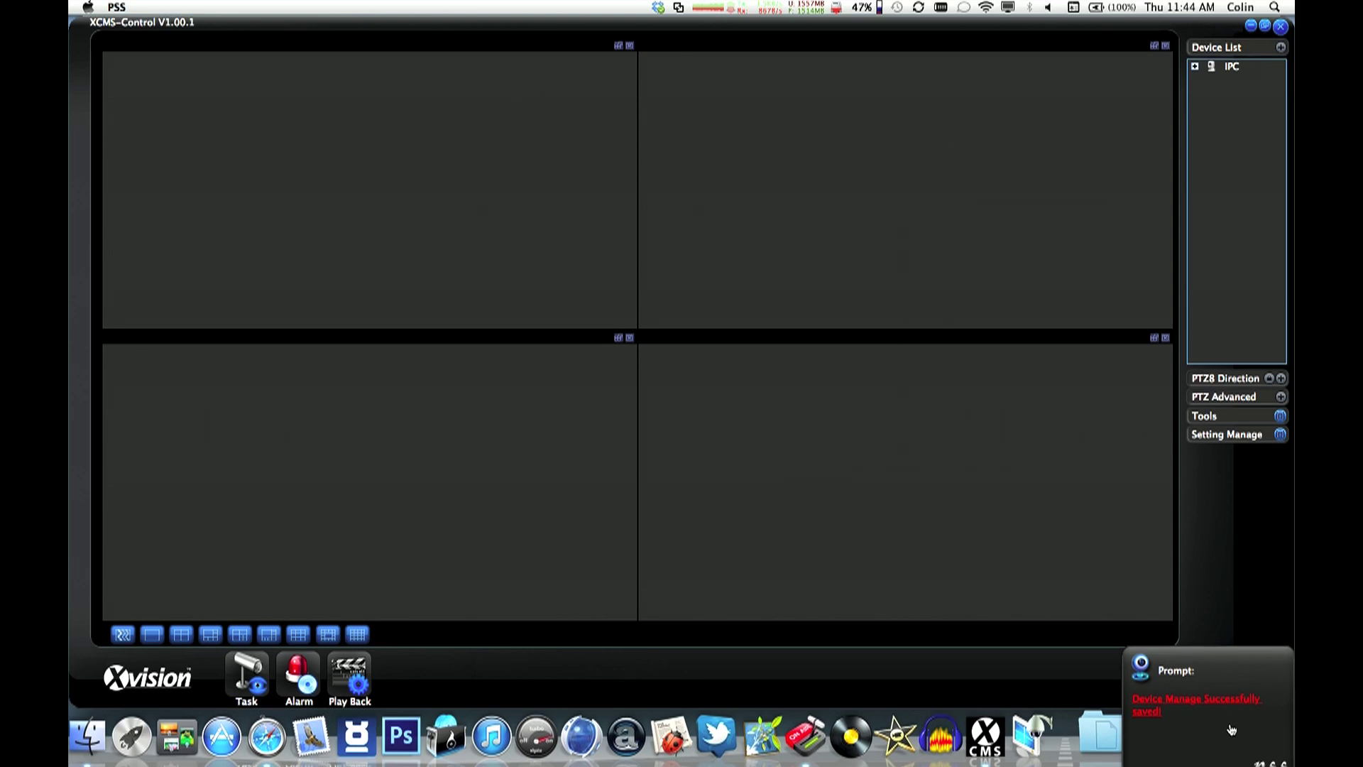
{"action": "left_click", "coordinate": [1196, 67]}
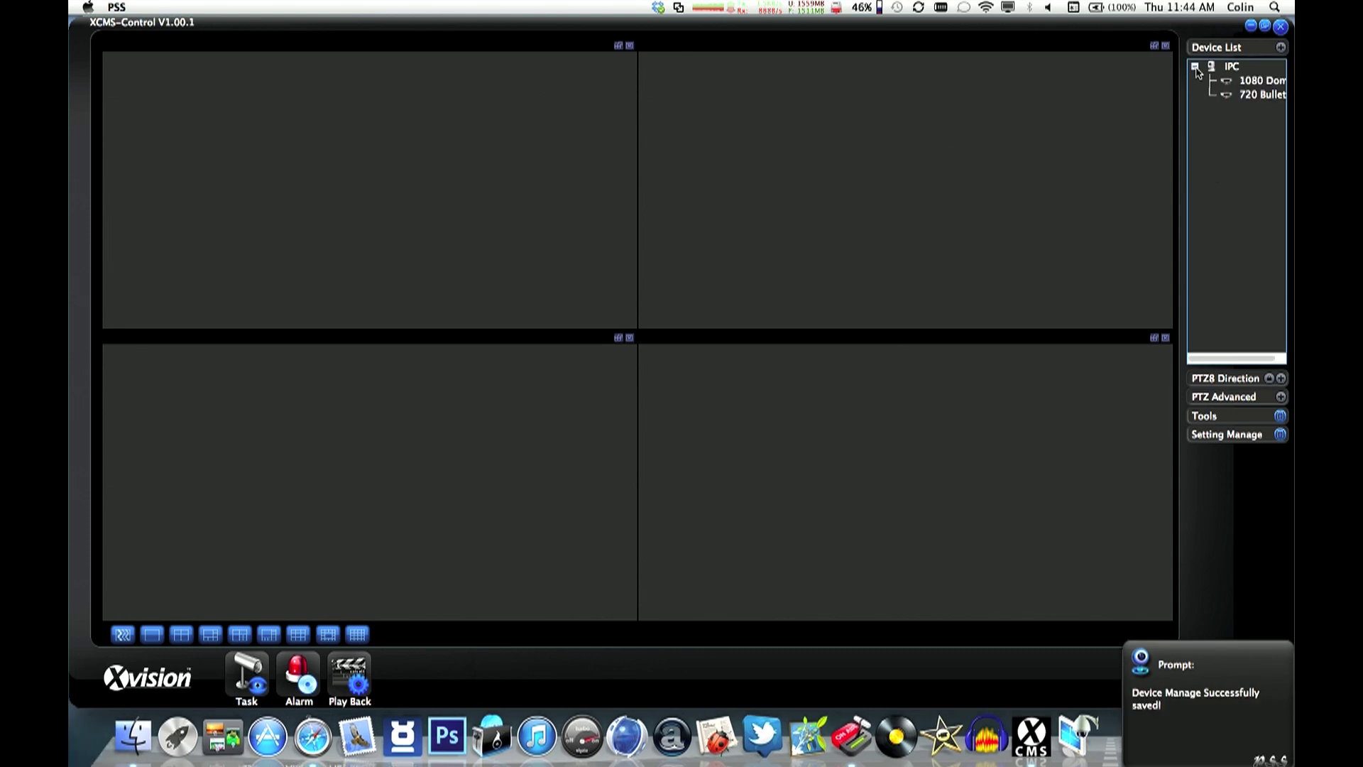
{"action": "left_click", "coordinate": [1254, 82]}
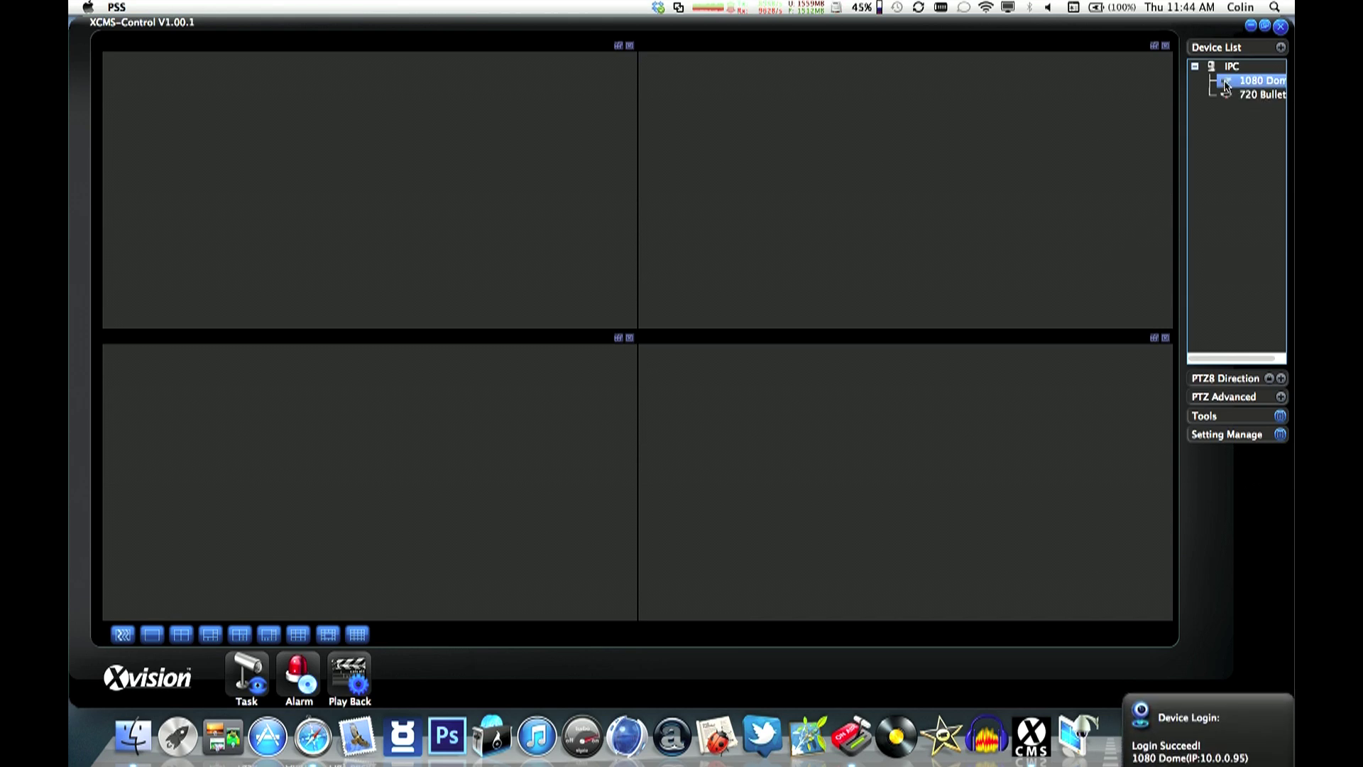
- Show 1080 Dome top-right and 720 Bullet top-left, then exit XCMS and confirm
{"action": "left_click_drag", "start_coordinate": [1239, 81], "coordinate": [995, 113]}
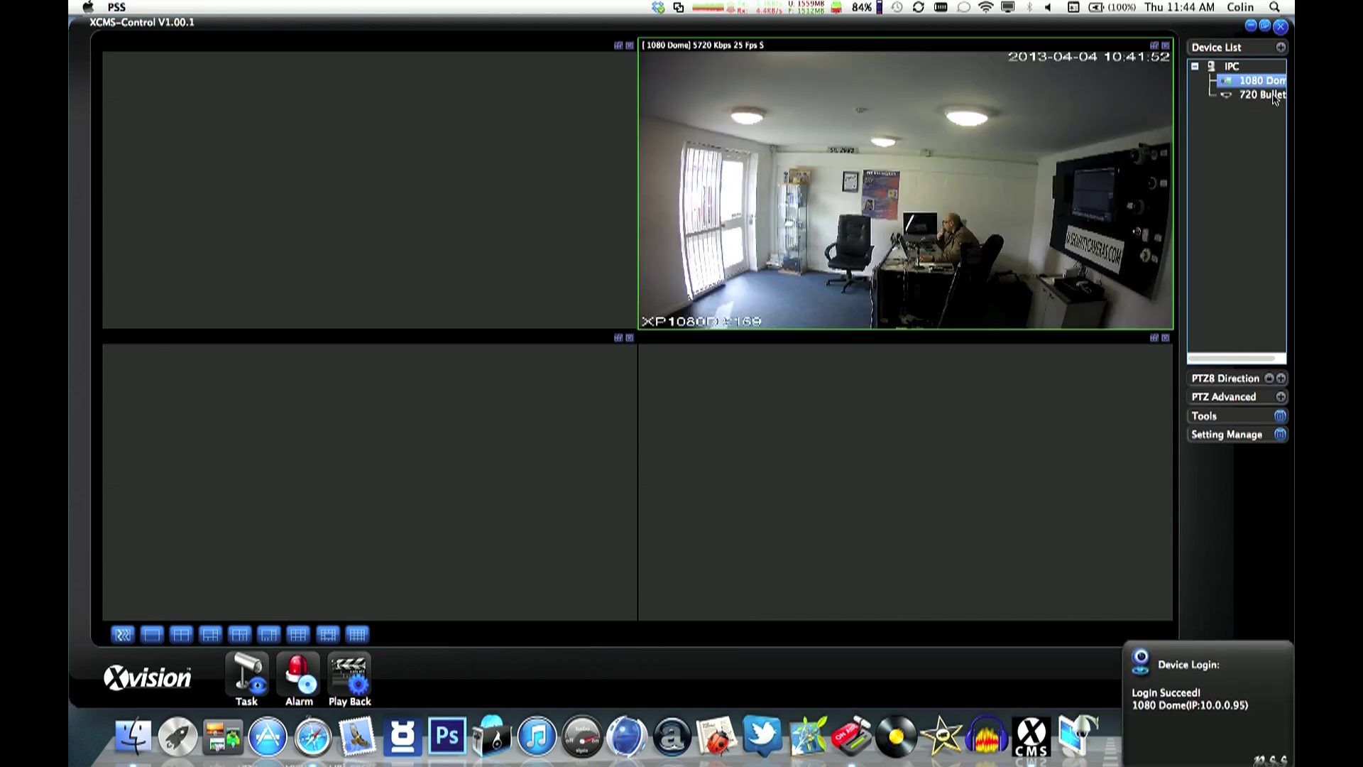
{"action": "left_click", "coordinate": [1262, 96]}
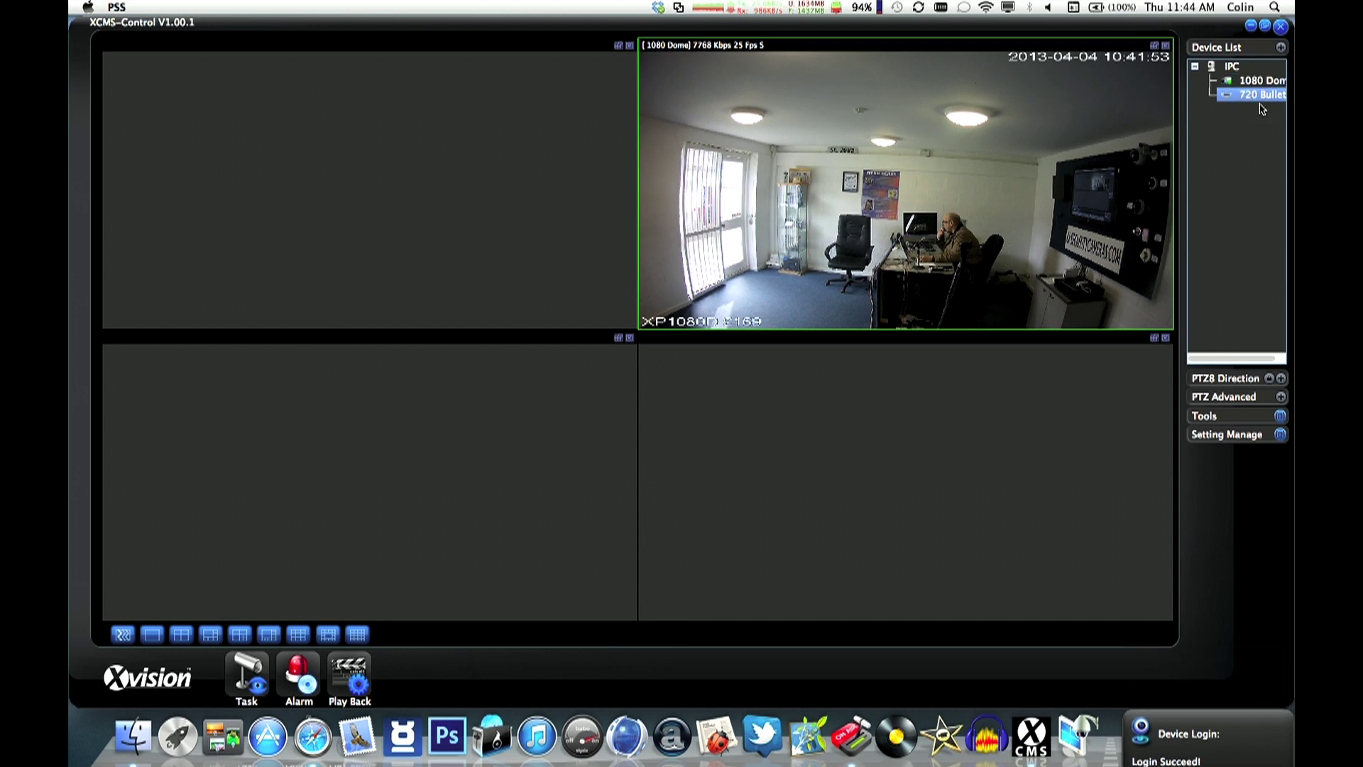
{"action": "left_click_drag", "start_coordinate": [1254, 96], "coordinate": [506, 202]}
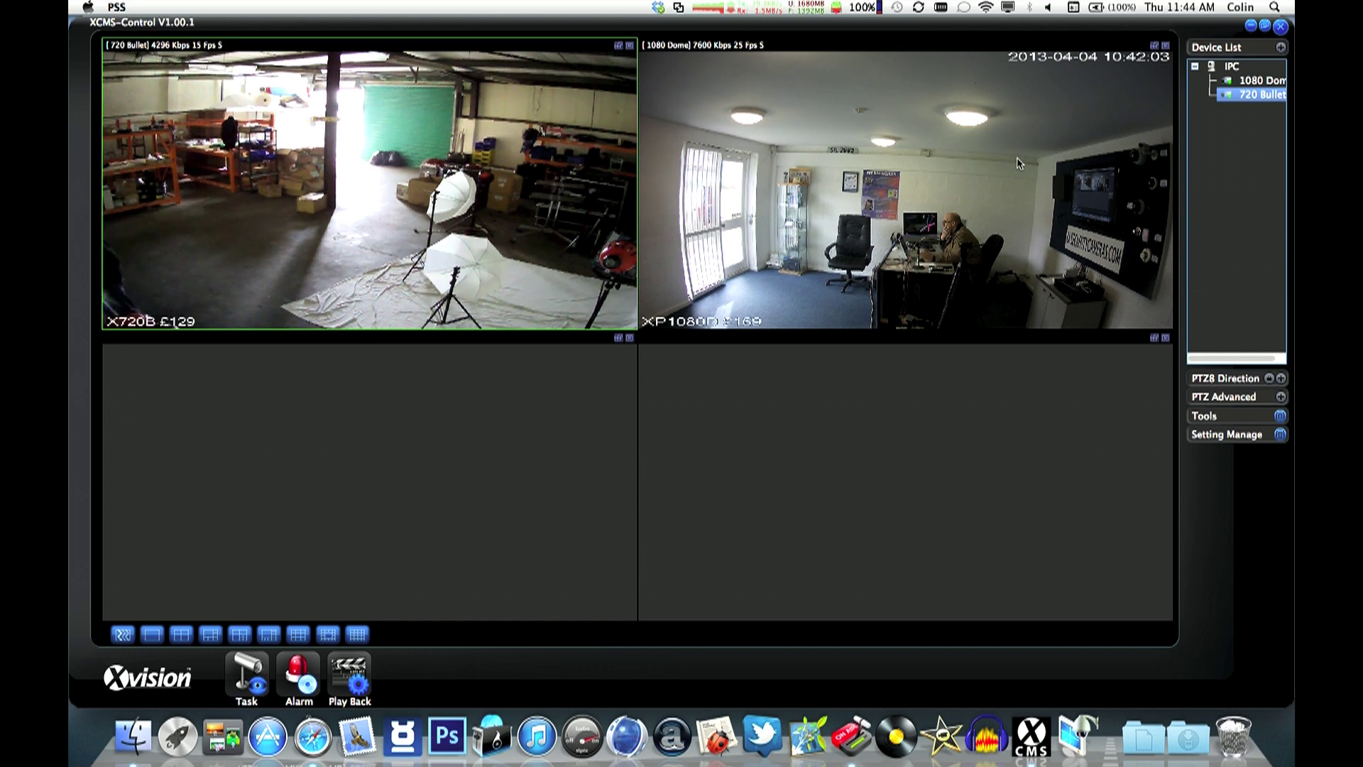
{"action": "left_click", "coordinate": [1280, 27]}
{"action": "left_click", "coordinate": [669, 394]}
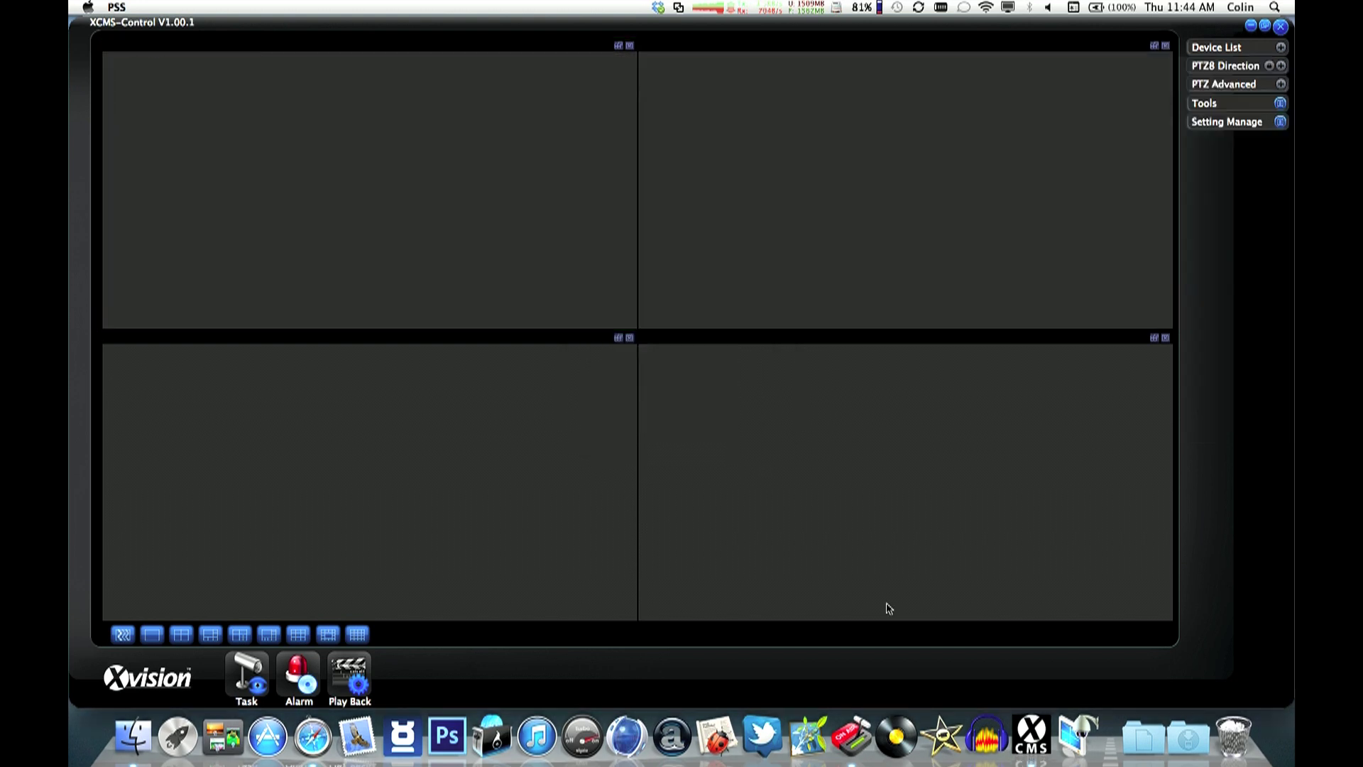
- Expand Device List and IPC, then create a new scheme task in Scheme Task Config
{"action": "left_click", "coordinate": [1282, 48]}
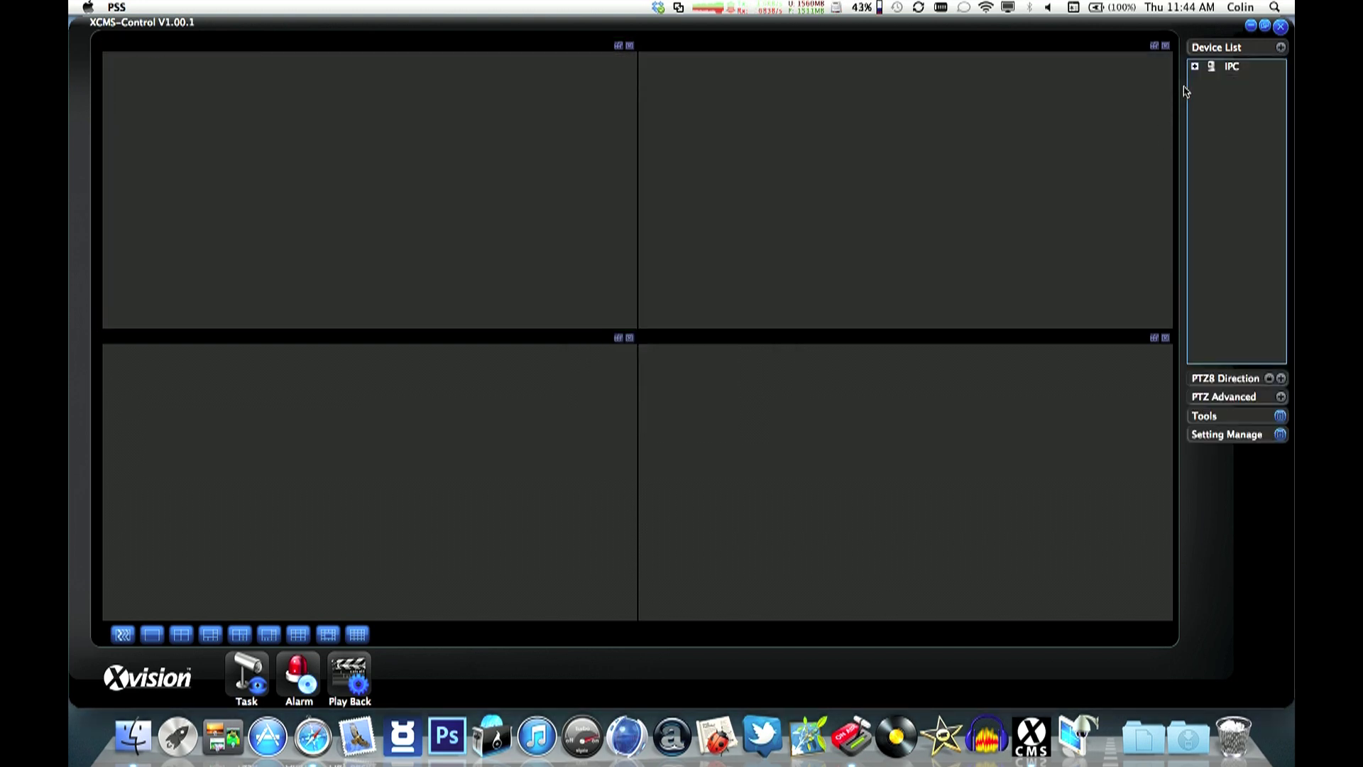
{"action": "left_click", "coordinate": [1196, 67]}
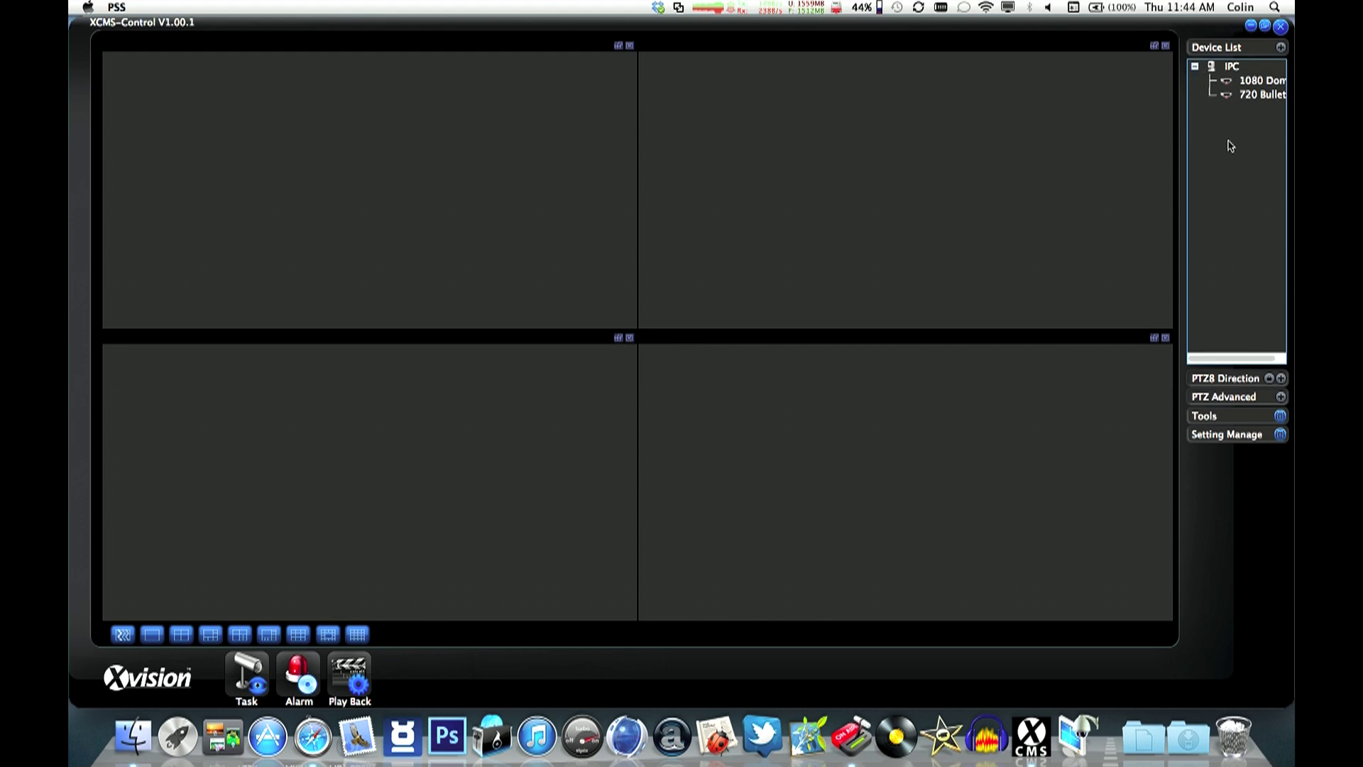
{"action": "left_click", "coordinate": [1281, 434]}
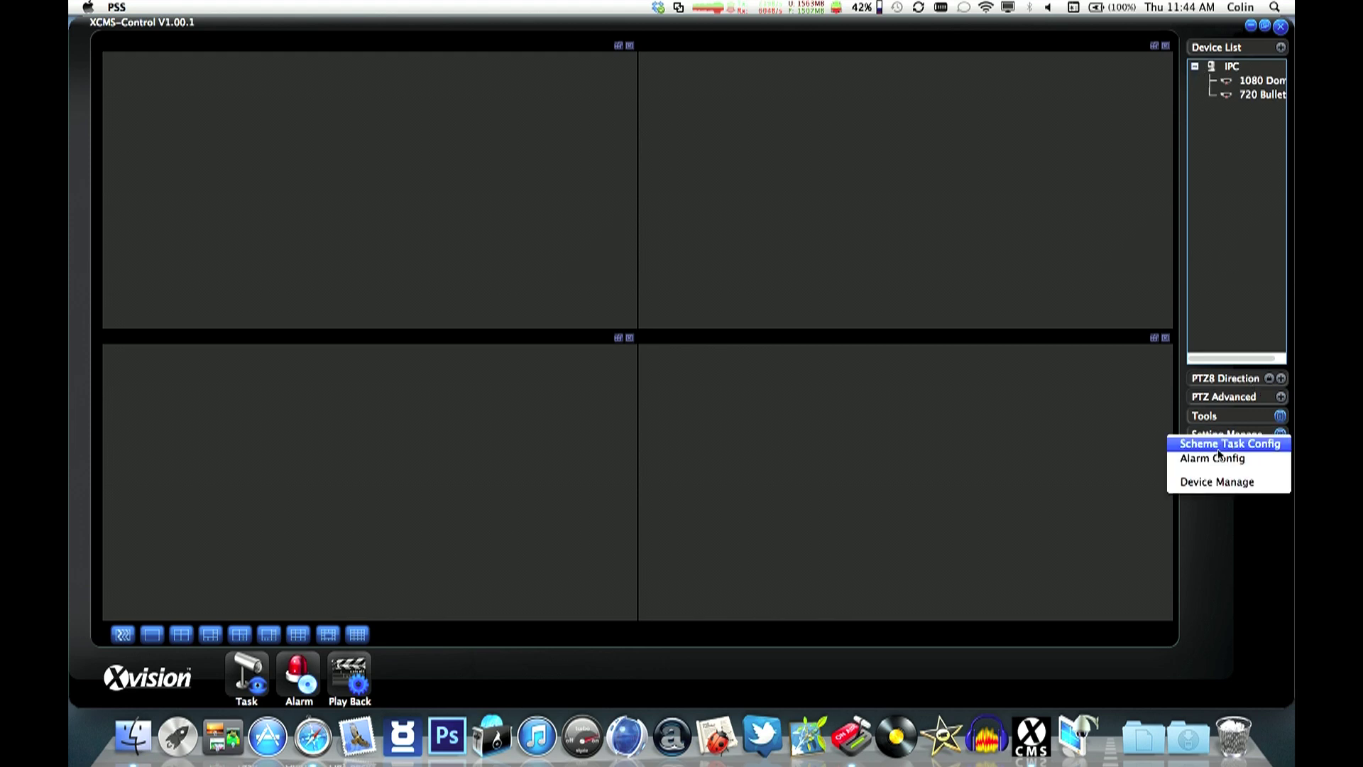
{"action": "left_click", "coordinate": [1217, 446]}
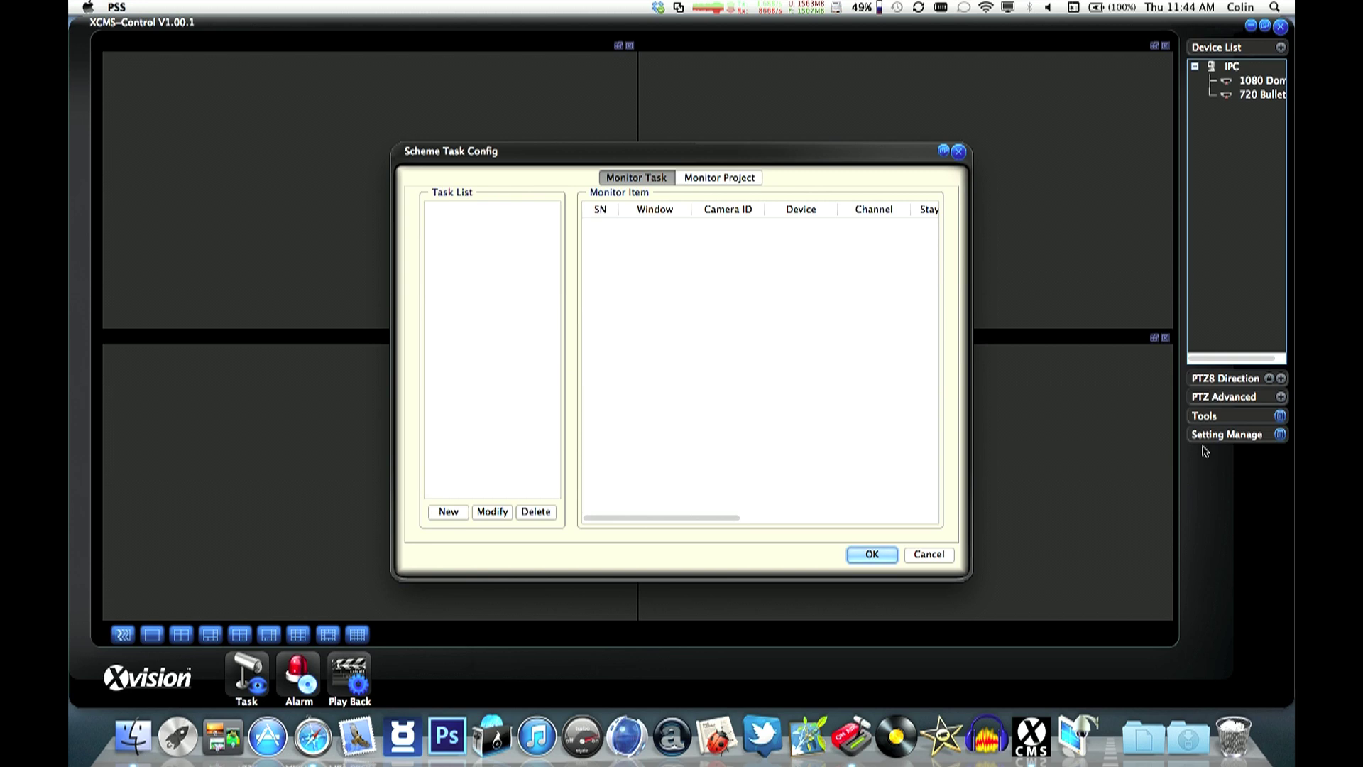
{"action": "left_click", "coordinate": [445, 512]}
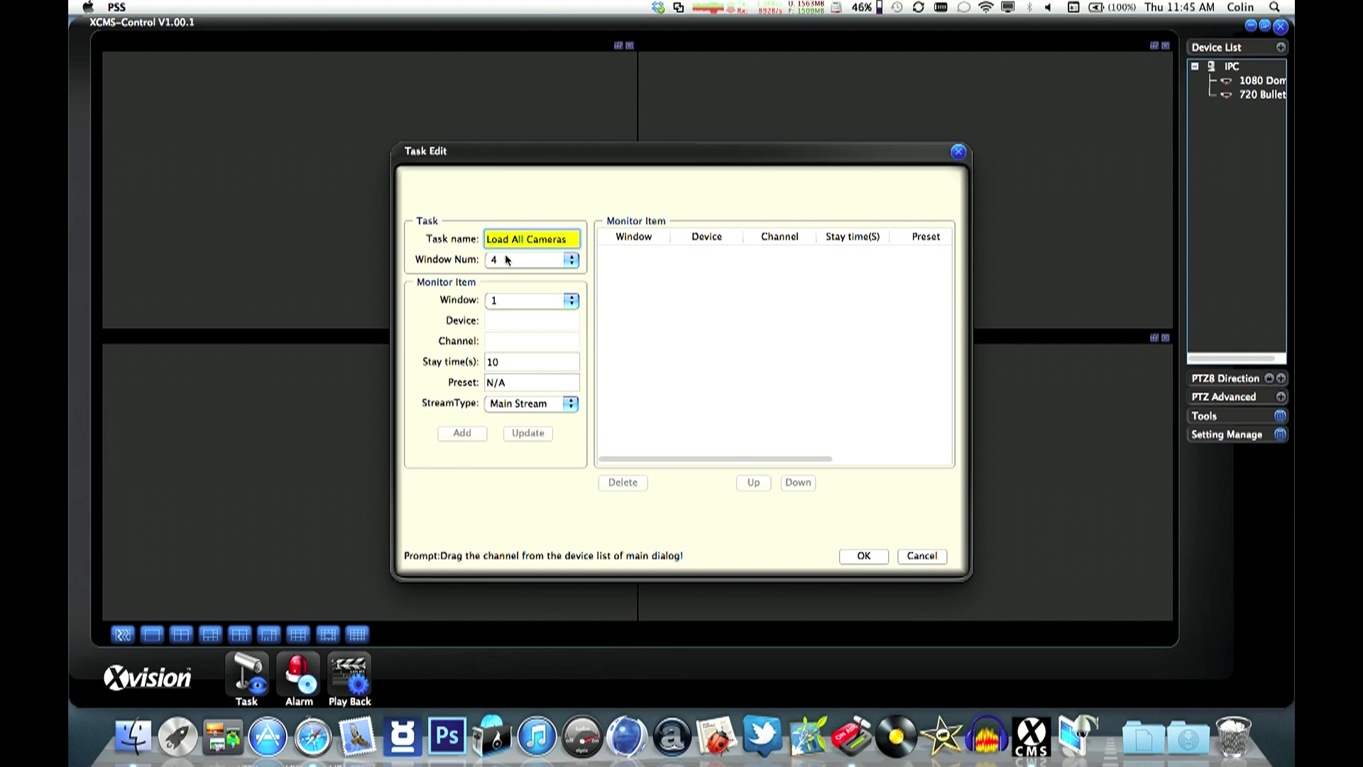
- Add 1080 Dome as the window 1 monitor item of Load All Cameras
{"action": "left_click", "coordinate": [1232, 81]}
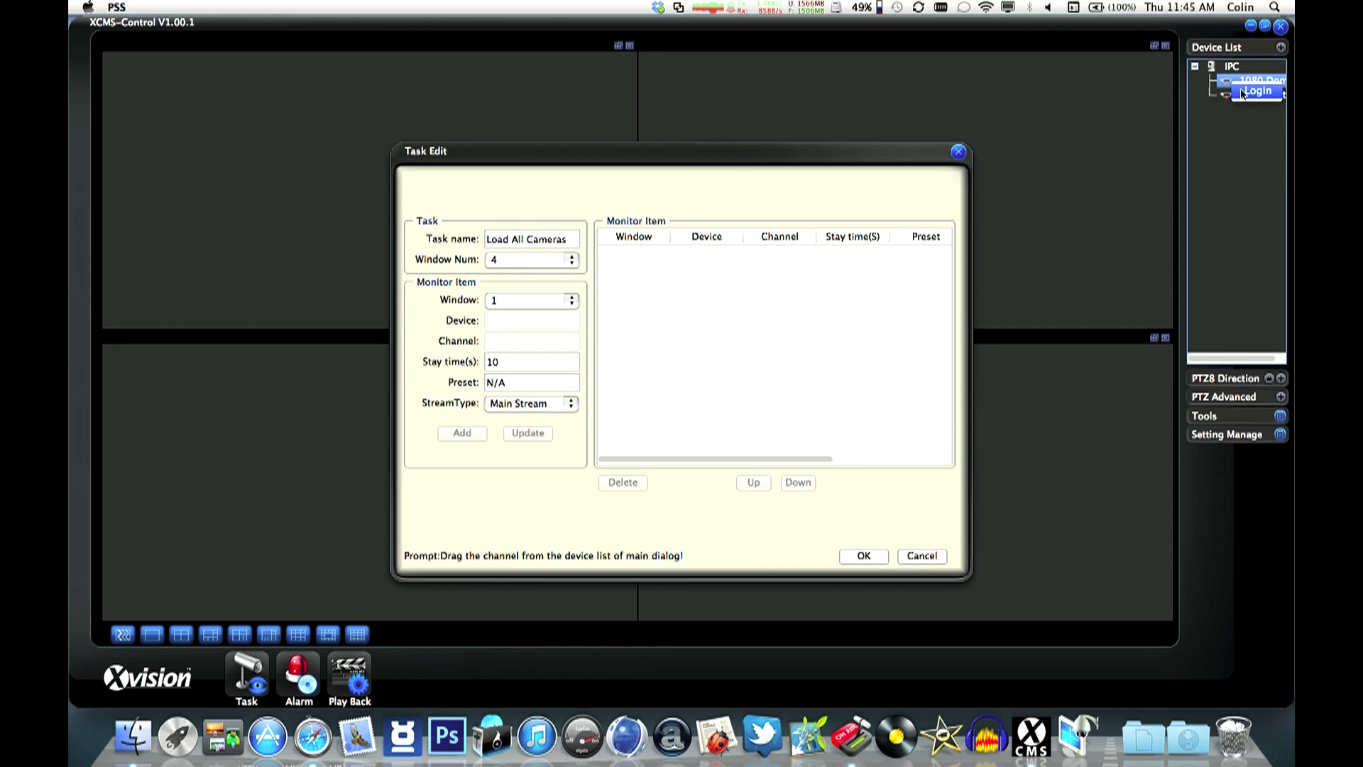
{"action": "left_click", "coordinate": [1241, 96]}
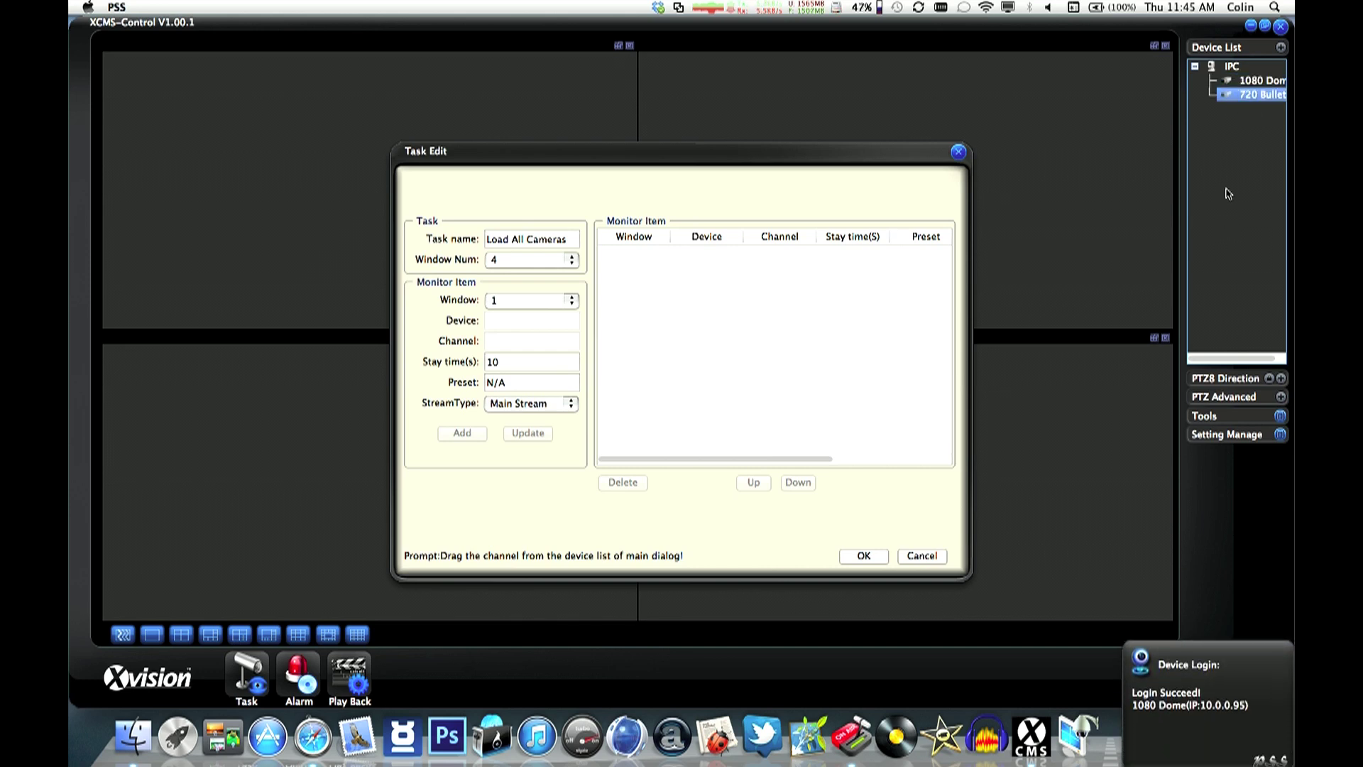
{"action": "left_click_drag", "start_coordinate": [1228, 85], "coordinate": [502, 322]}
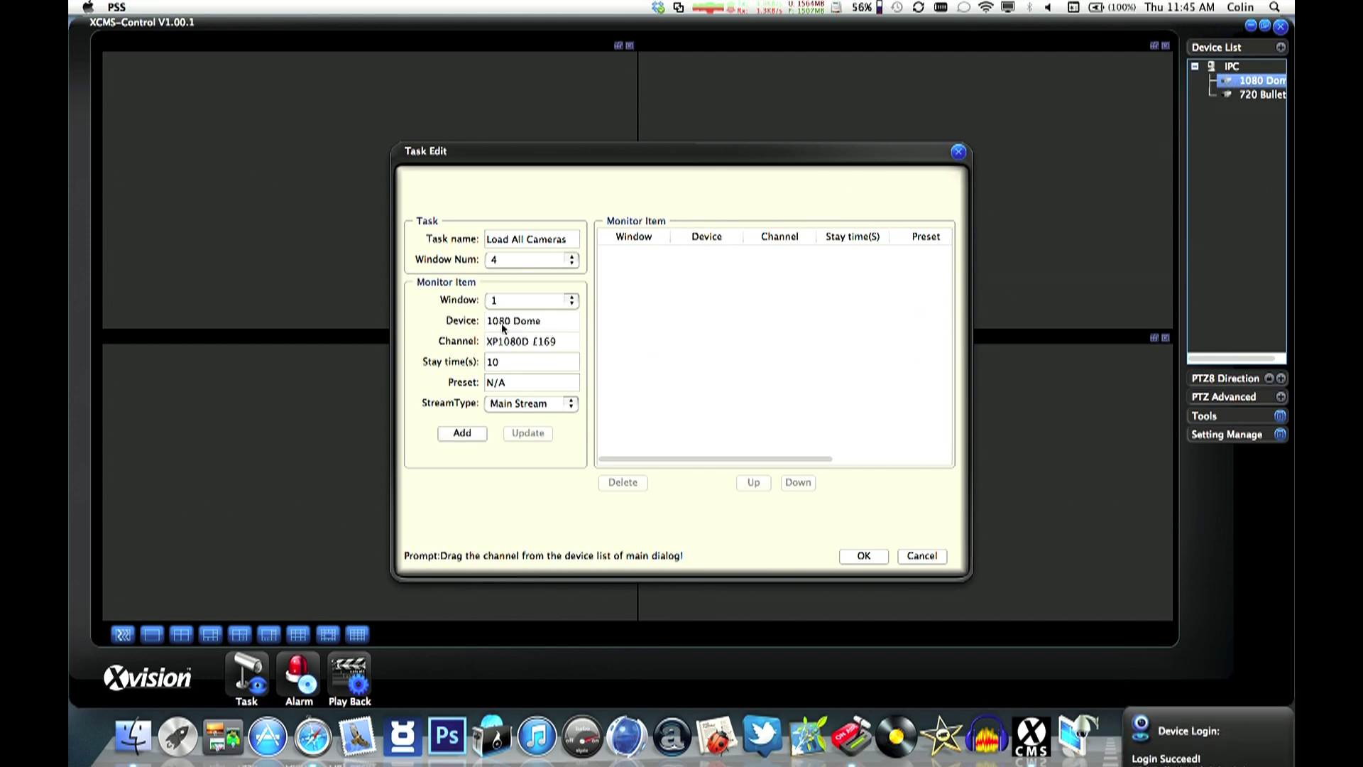
{"action": "left_click", "coordinate": [462, 434]}
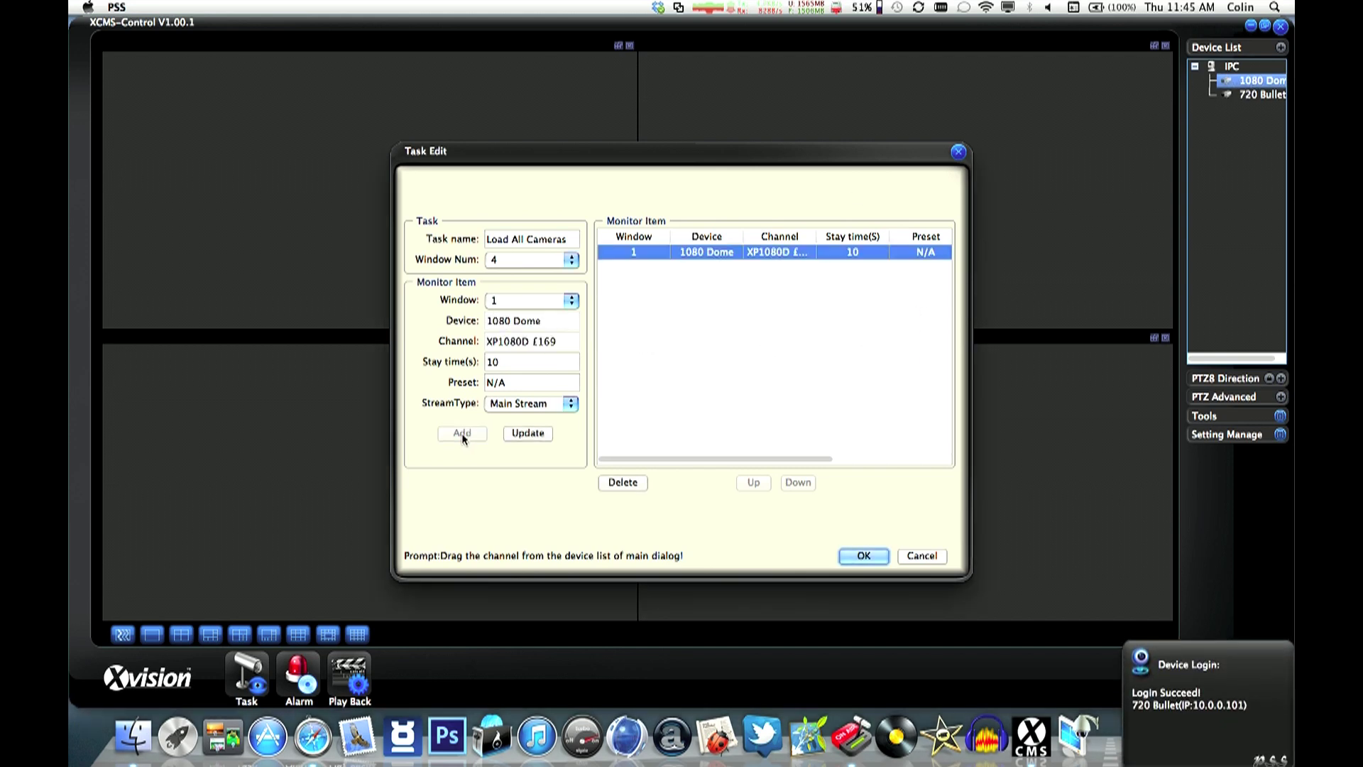
- Add 720 Bullet as the window 2 monitor item and save the task
{"action": "left_click_drag", "start_coordinate": [1216, 96], "coordinate": [517, 334]}
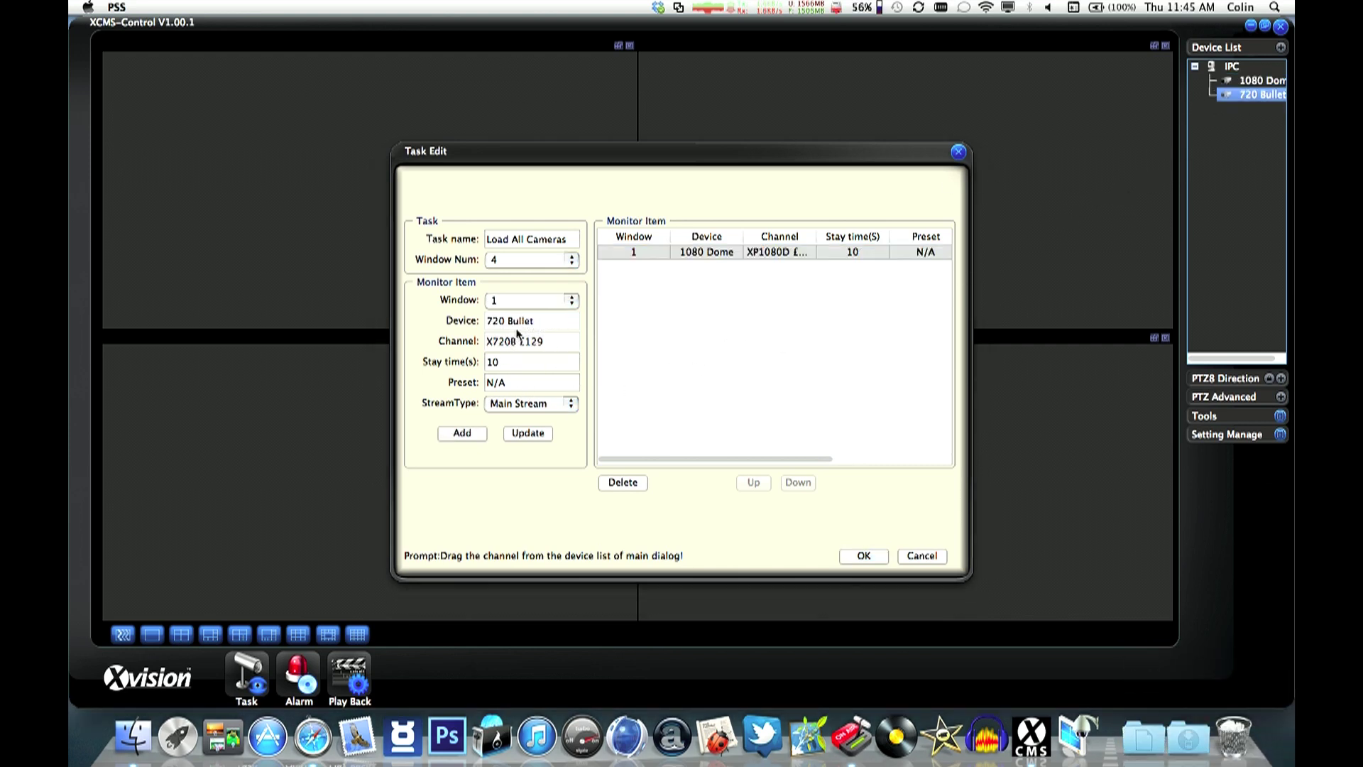
{"action": "left_click", "coordinate": [523, 306]}
{"action": "left_click", "coordinate": [518, 318]}
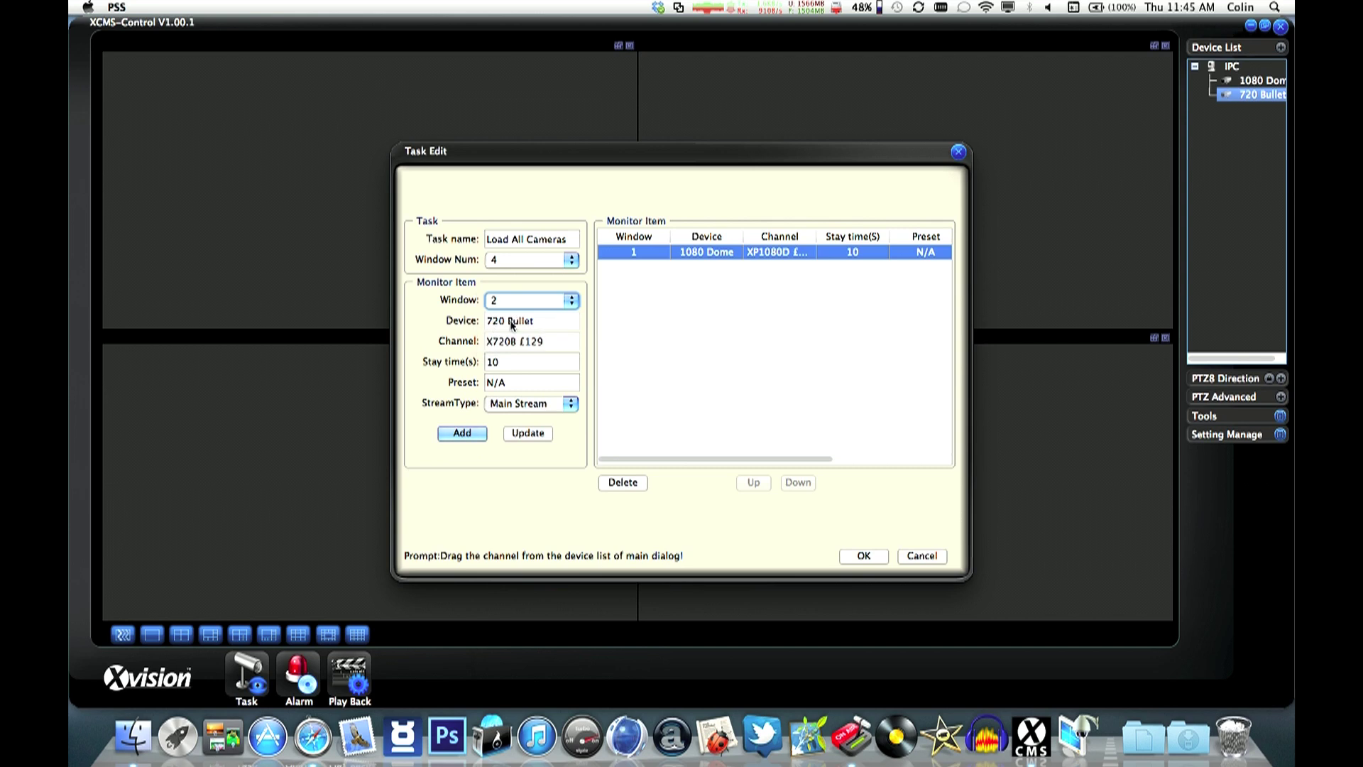
{"action": "left_click", "coordinate": [462, 433]}
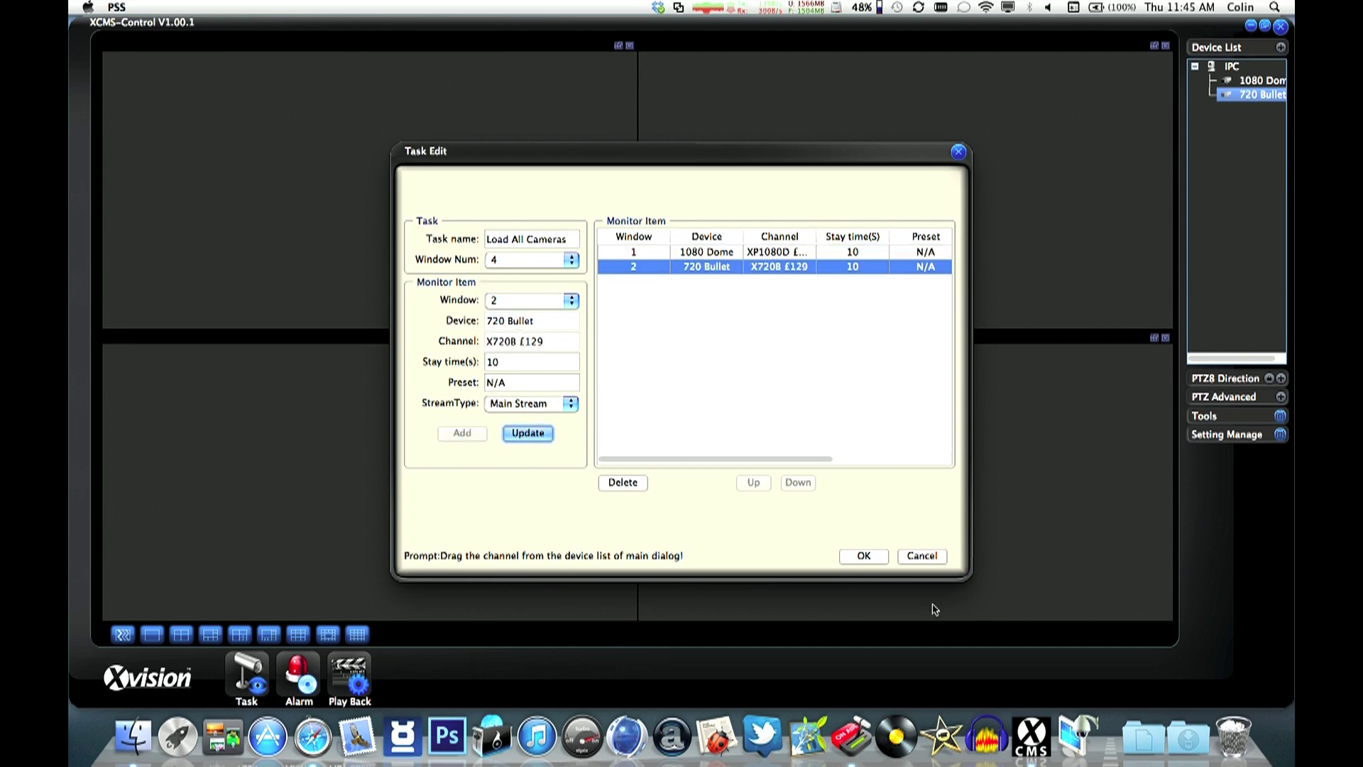
{"action": "left_click", "coordinate": [869, 557]}
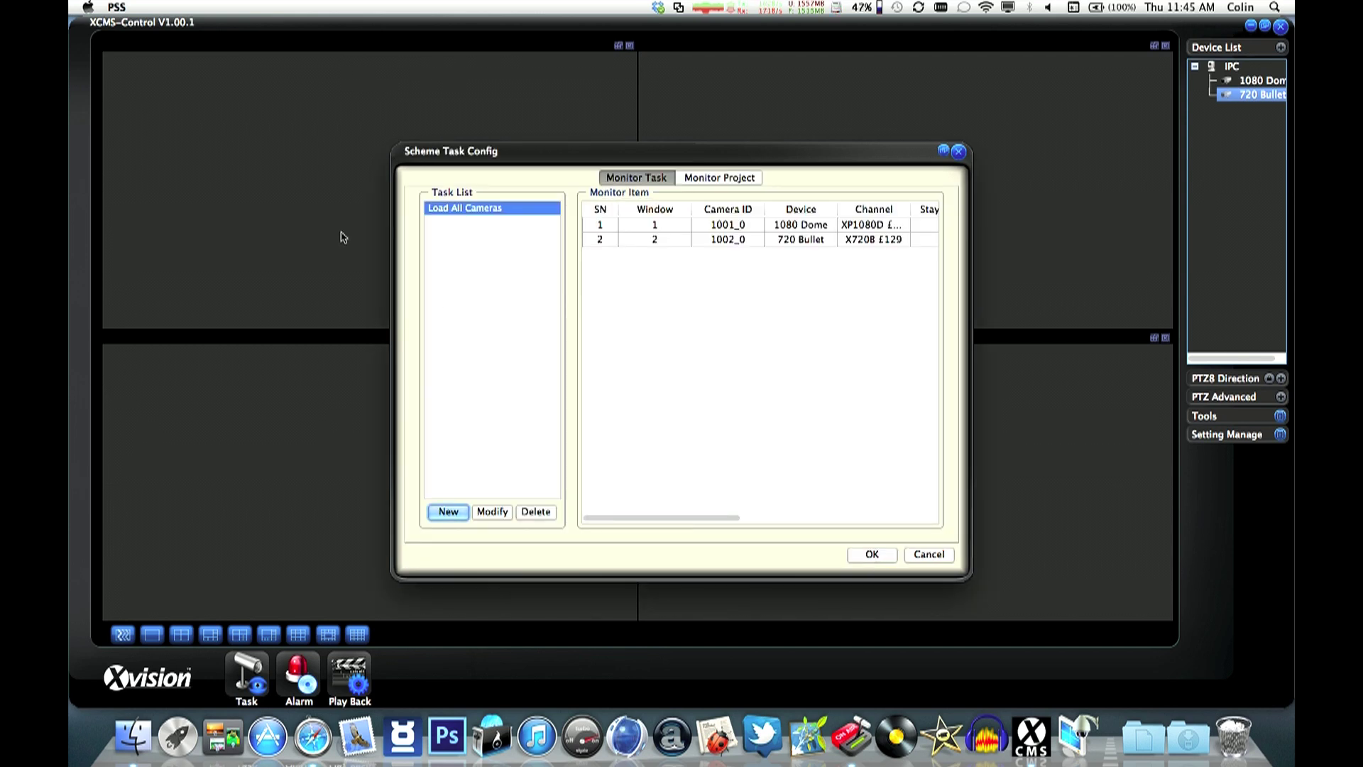
- Save the scheme task configuration and run the Load All Cameras task
{"action": "left_click", "coordinate": [872, 555]}
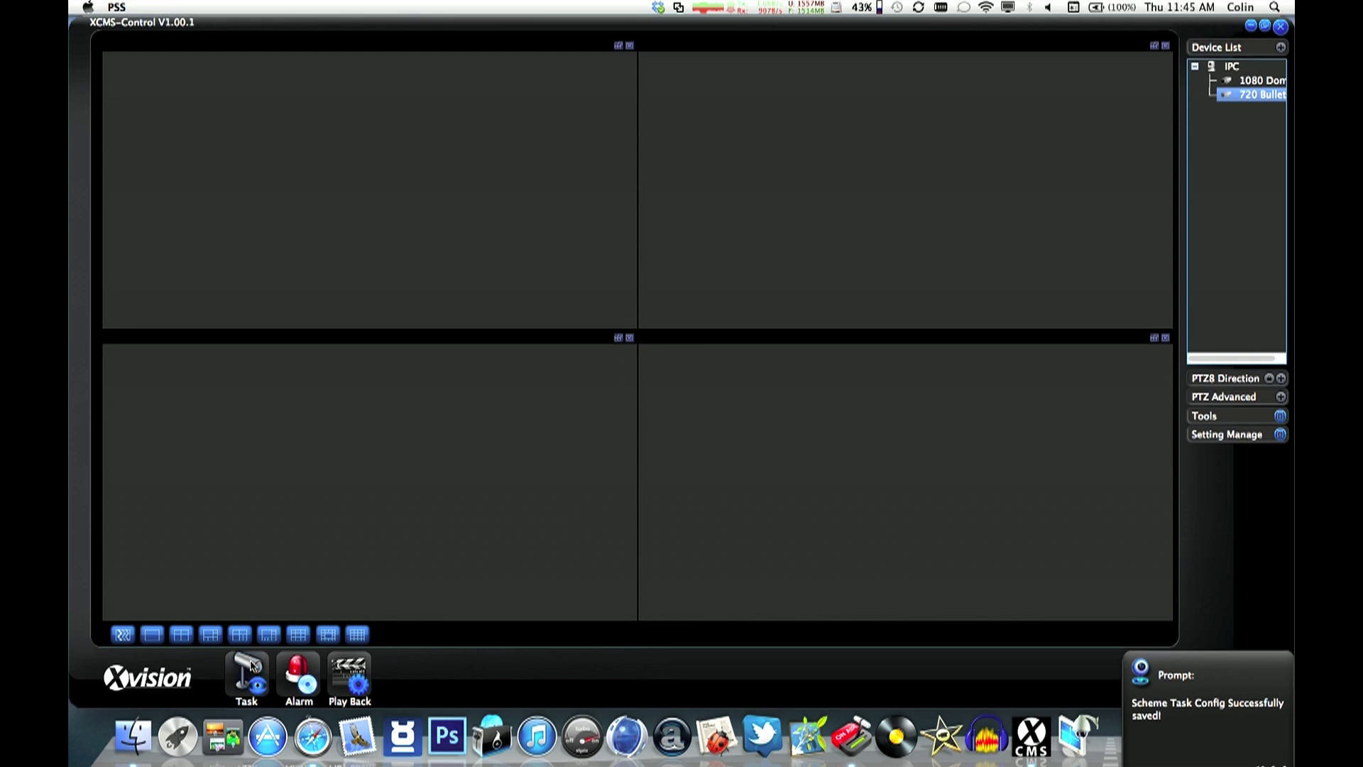
{"action": "left_click", "coordinate": [283, 657]}
{"action": "left_click", "coordinate": [291, 645]}
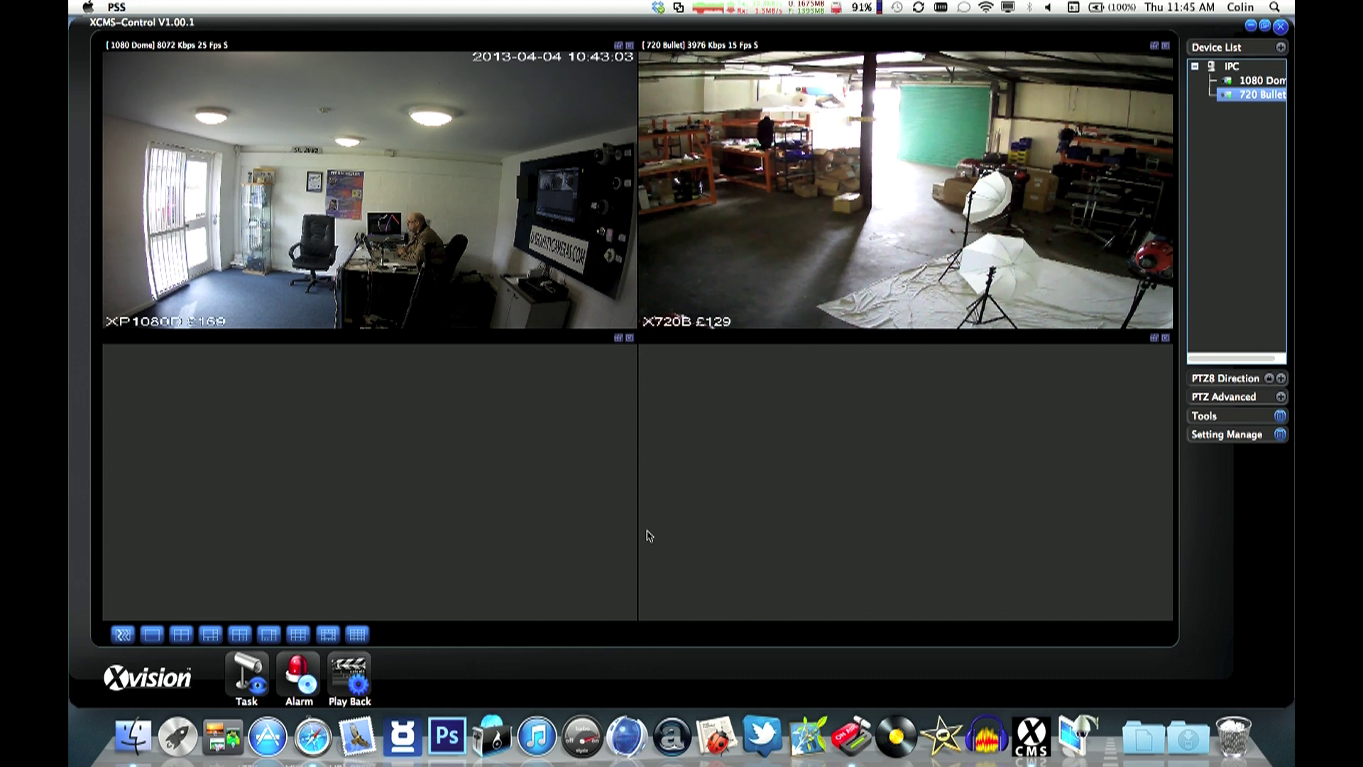
- Cycle through single, 6-, 7-, 8-, 9-, 13- and 16-pane layouts, ending on the mixed-size layout
{"action": "left_click", "coordinate": [153, 636]}
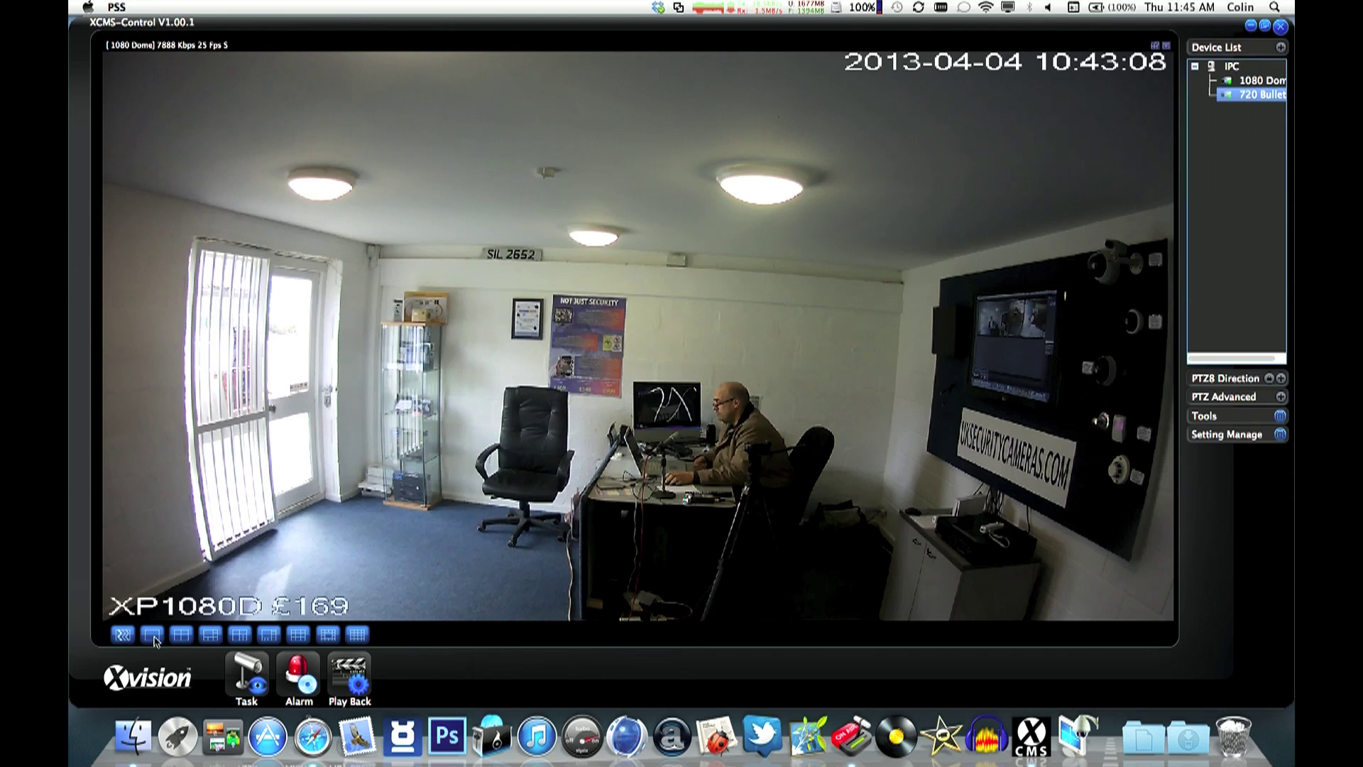
{"action": "left_click", "coordinate": [213, 636]}
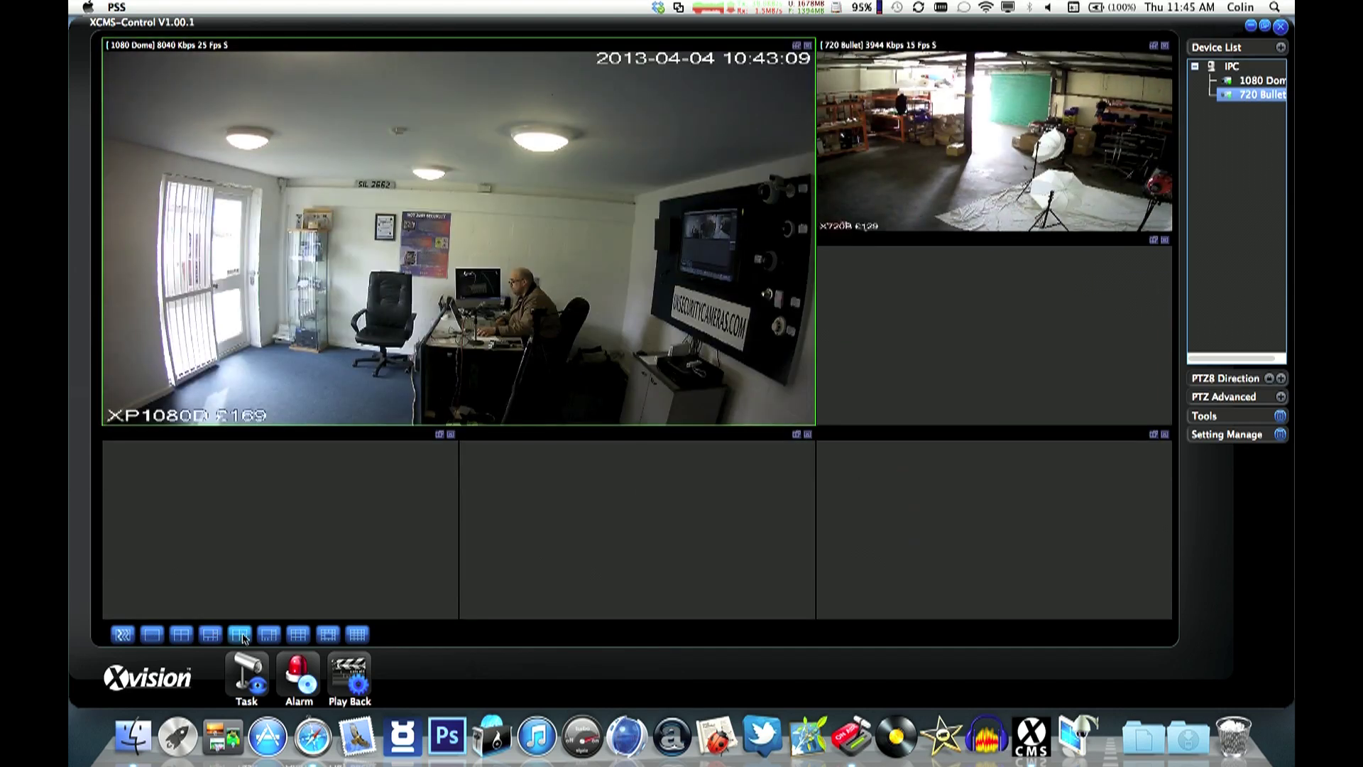
{"action": "left_click", "coordinate": [240, 636]}
{"action": "left_click", "coordinate": [269, 637]}
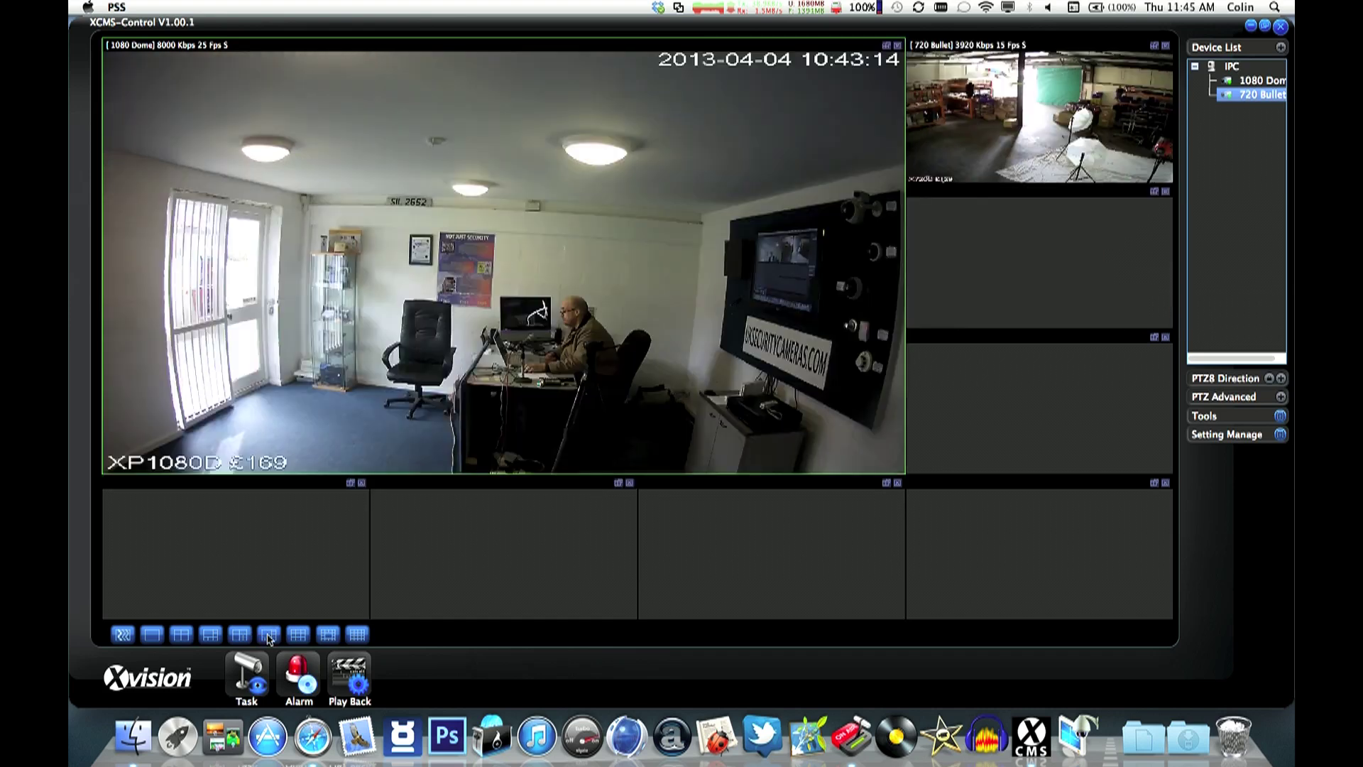
{"action": "left_click", "coordinate": [298, 639]}
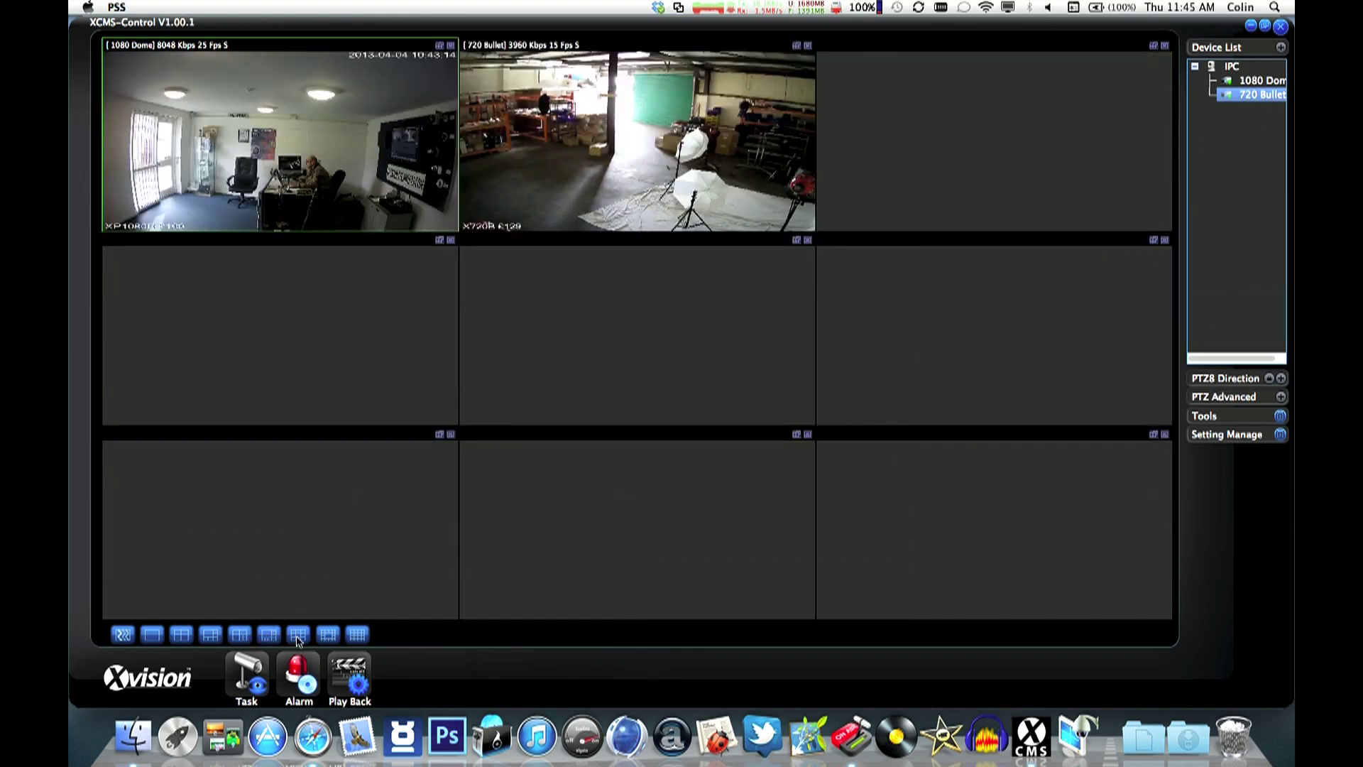
{"action": "left_click", "coordinate": [331, 637]}
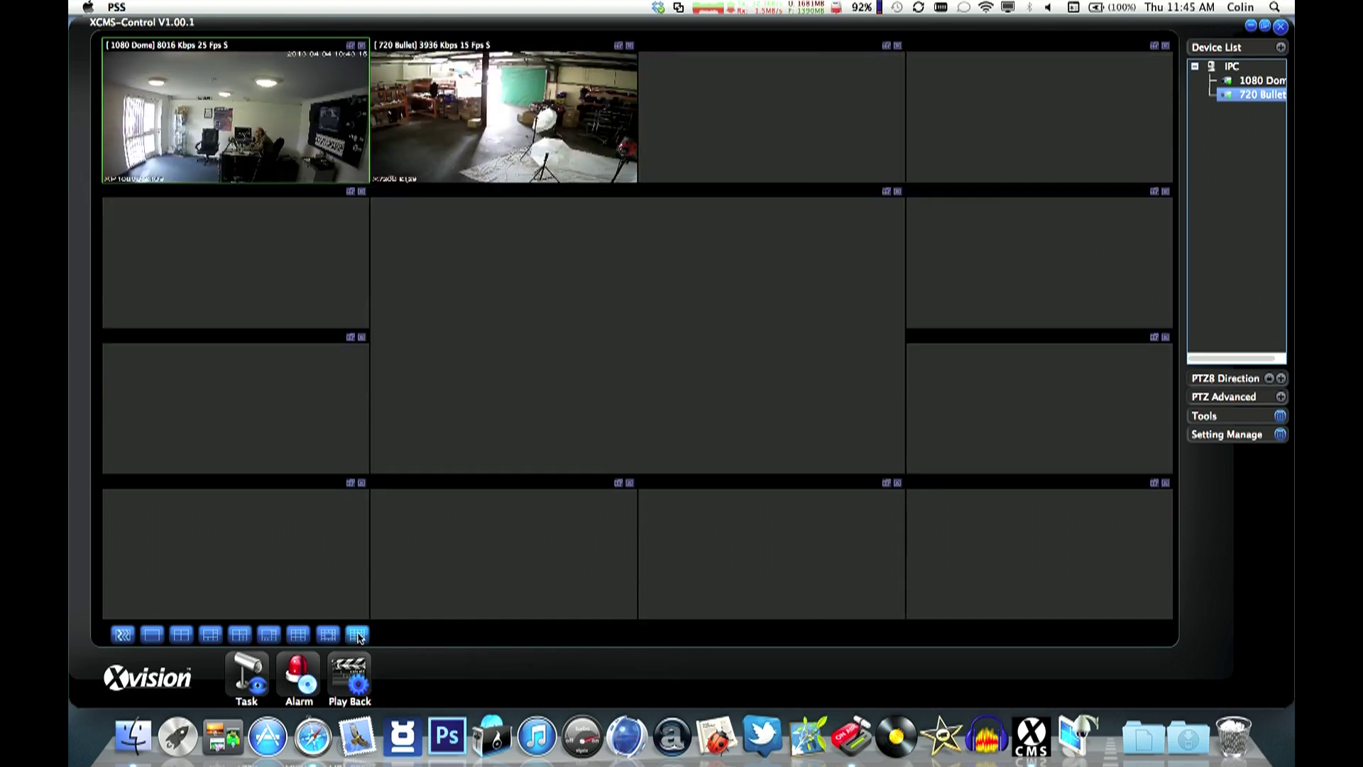
{"action": "left_click", "coordinate": [358, 636]}
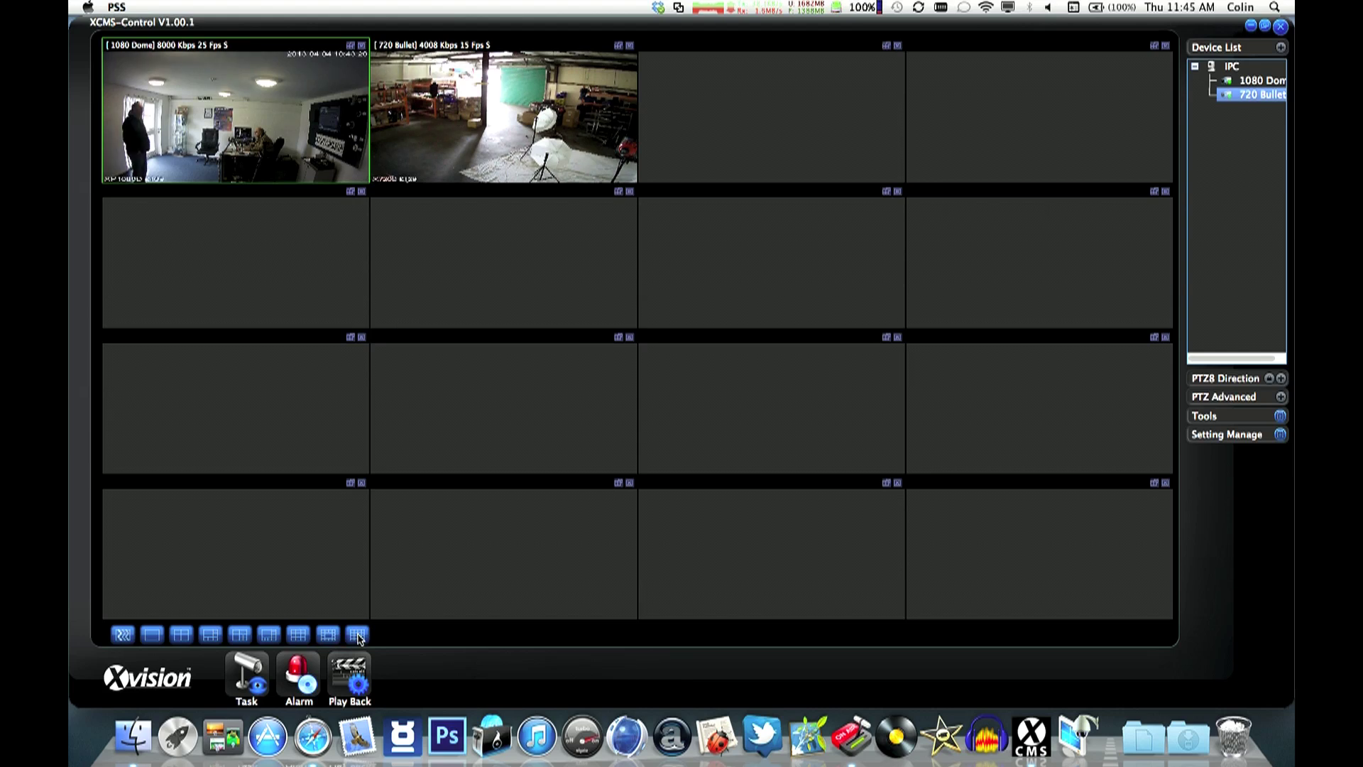
{"action": "left_click", "coordinate": [182, 635]}
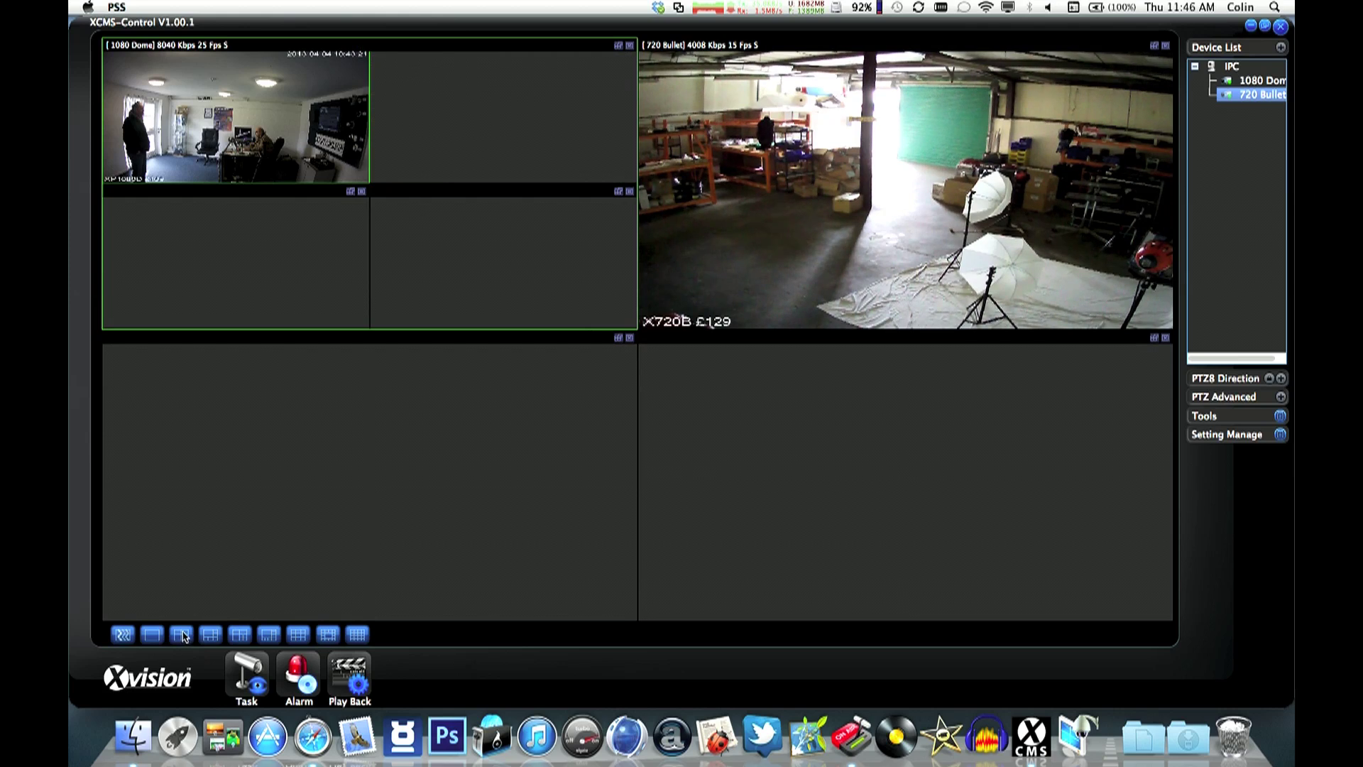